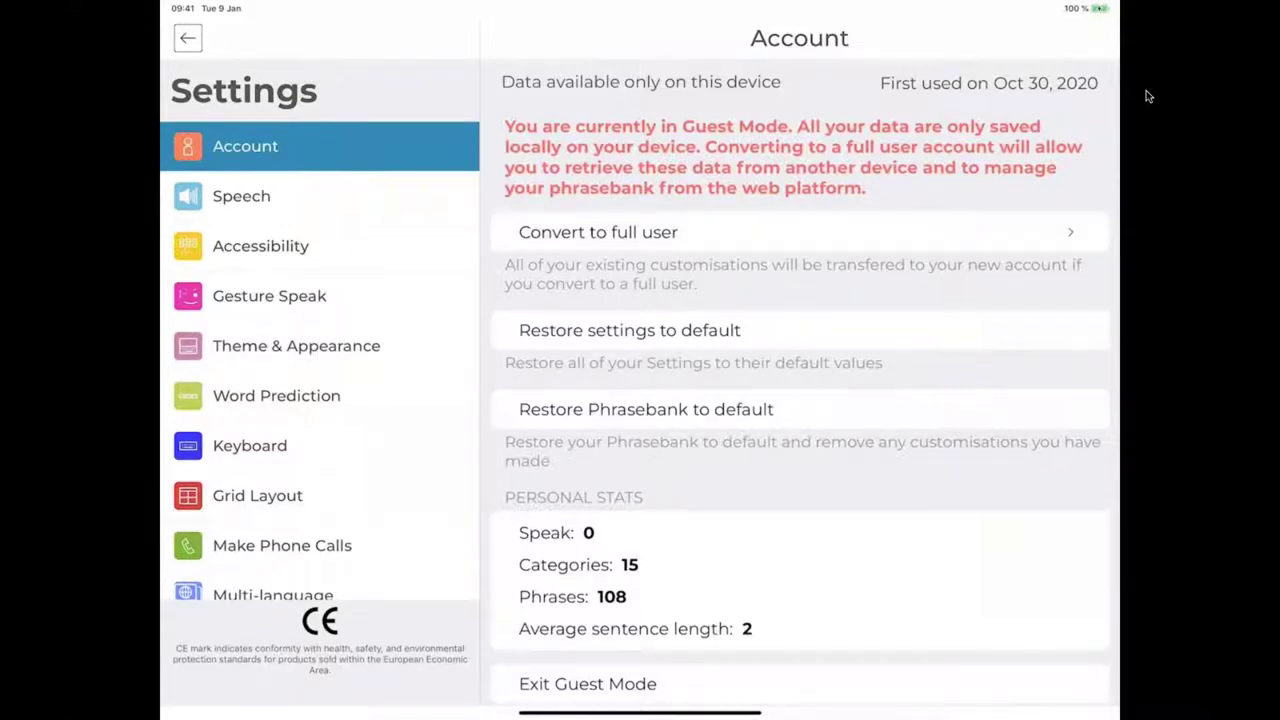
# Step: Make French the secondary language by searching 'Fre' in Multi-language's language list
pyautogui.scroll(-2, 320, 360)
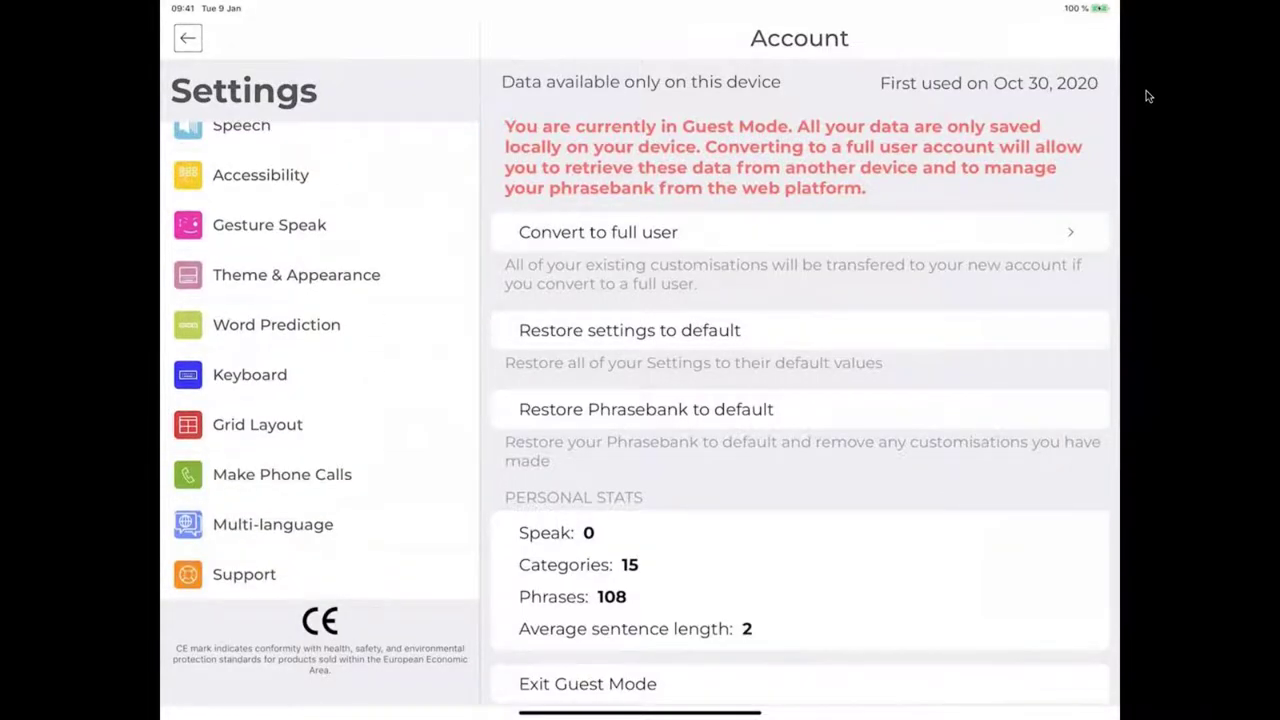
pyautogui.click(273, 524)
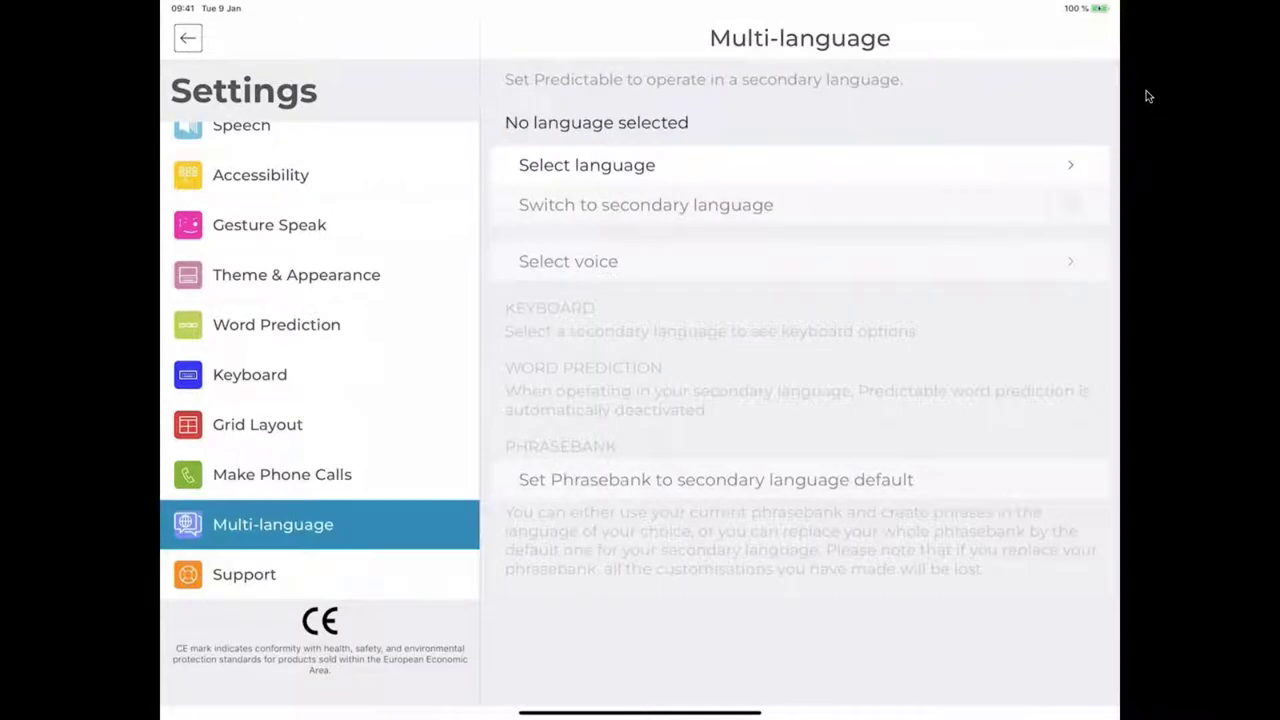
pyautogui.click(587, 165)
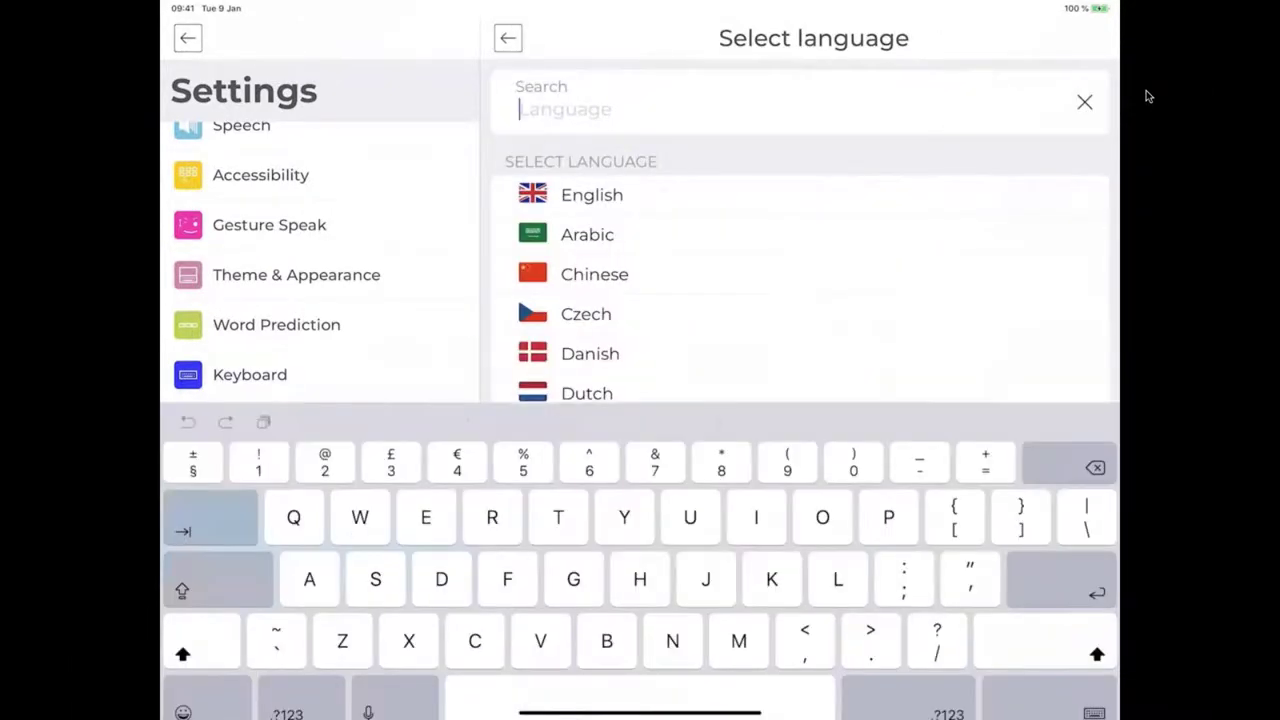
pyautogui.write('Fre')
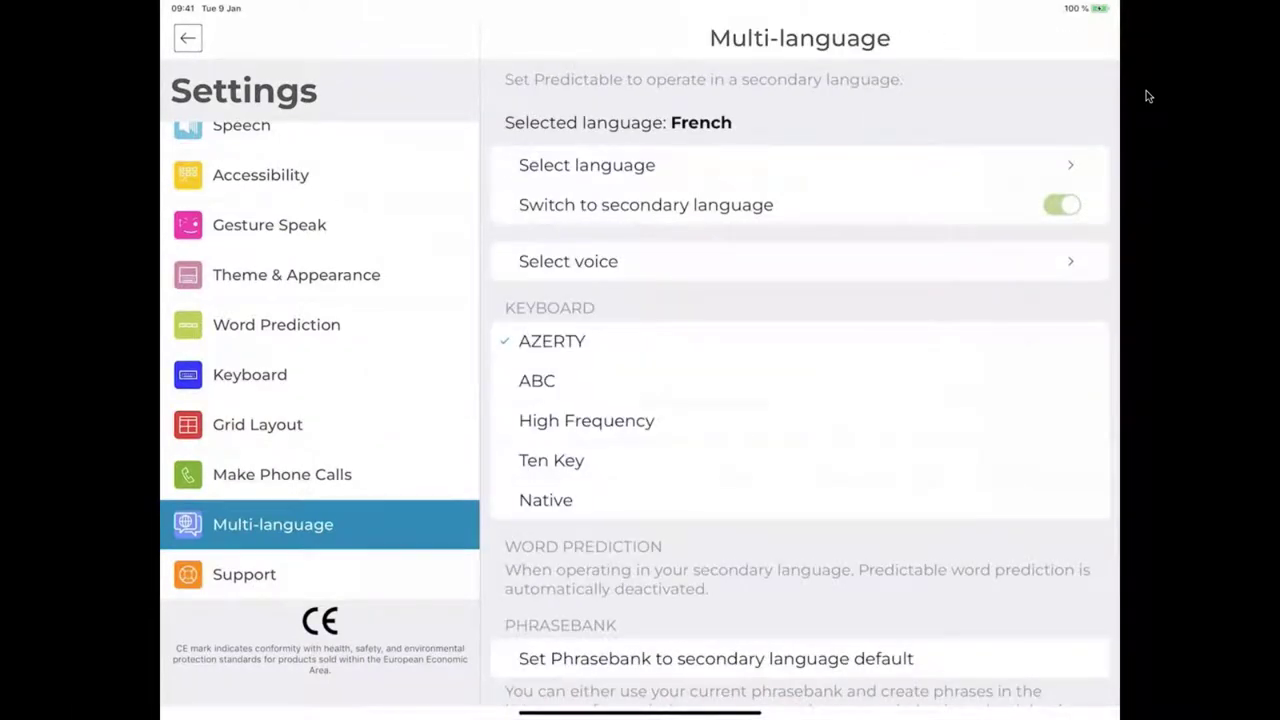
# Step: Choose Audrey from the French-accent voices as the secondary-language voice
pyautogui.click(568, 261)
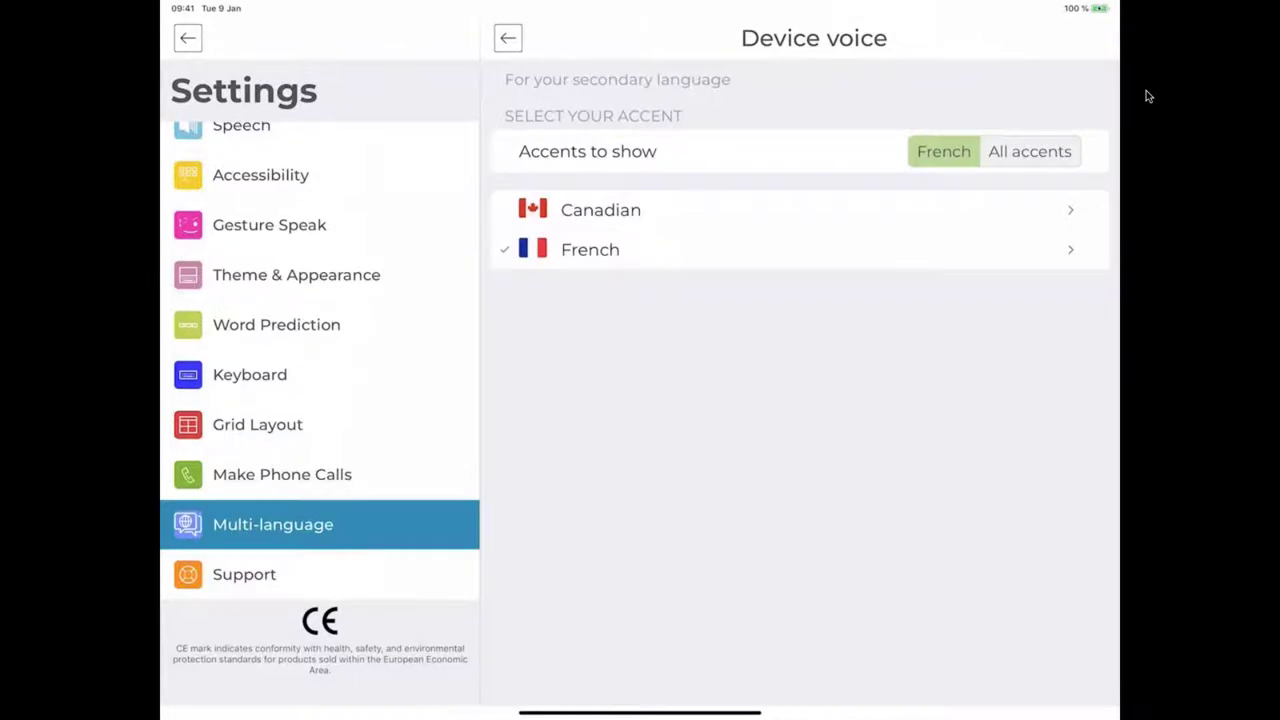
pyautogui.click(590, 250)
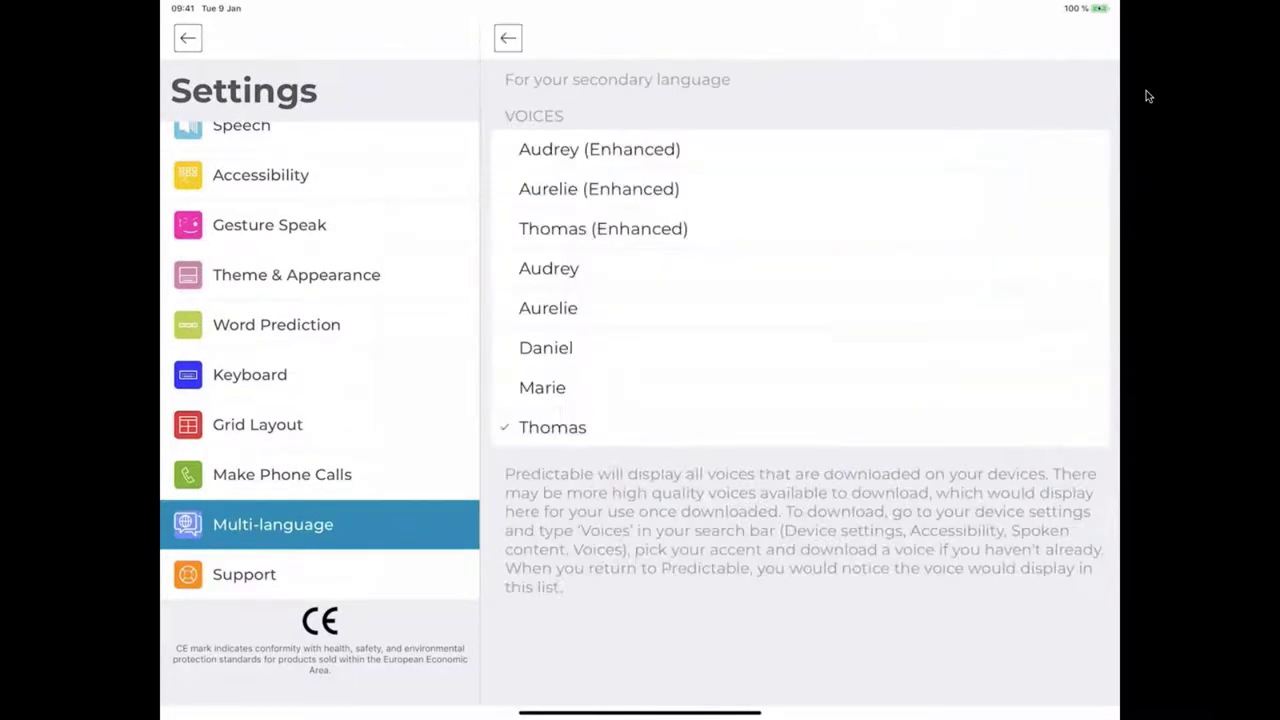
pyautogui.click(507, 38)
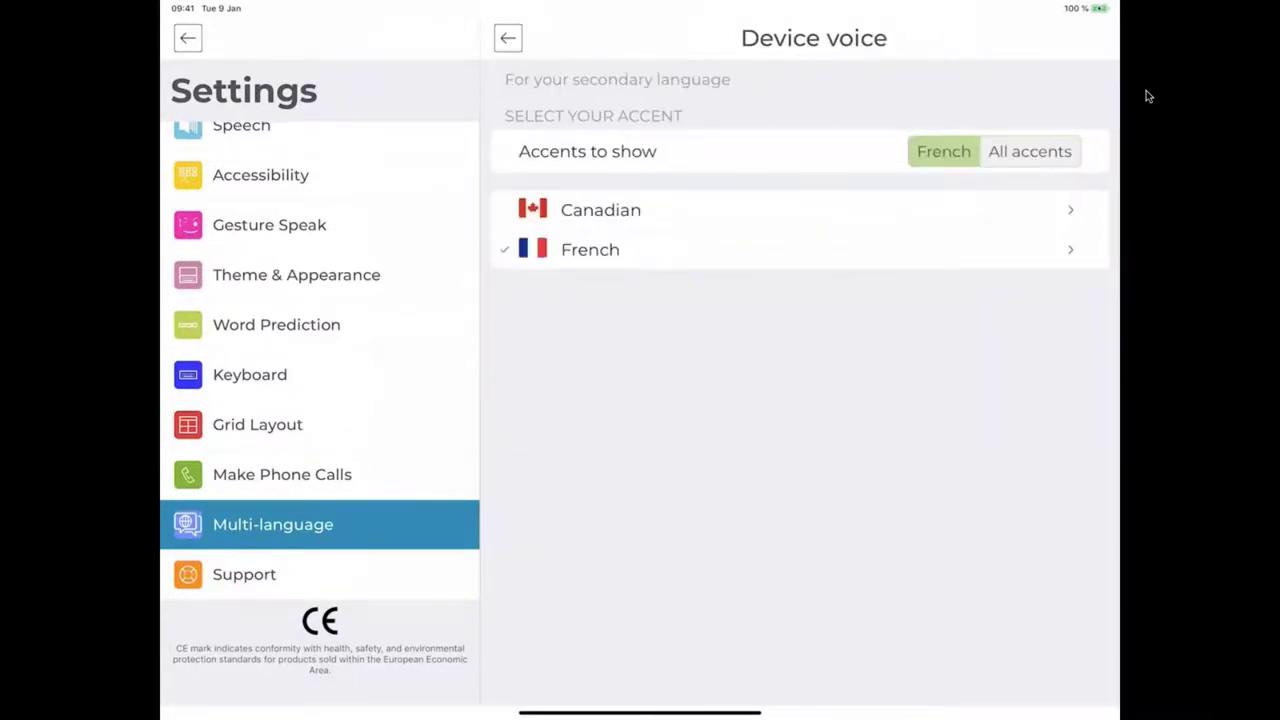
pyautogui.click(600, 210)
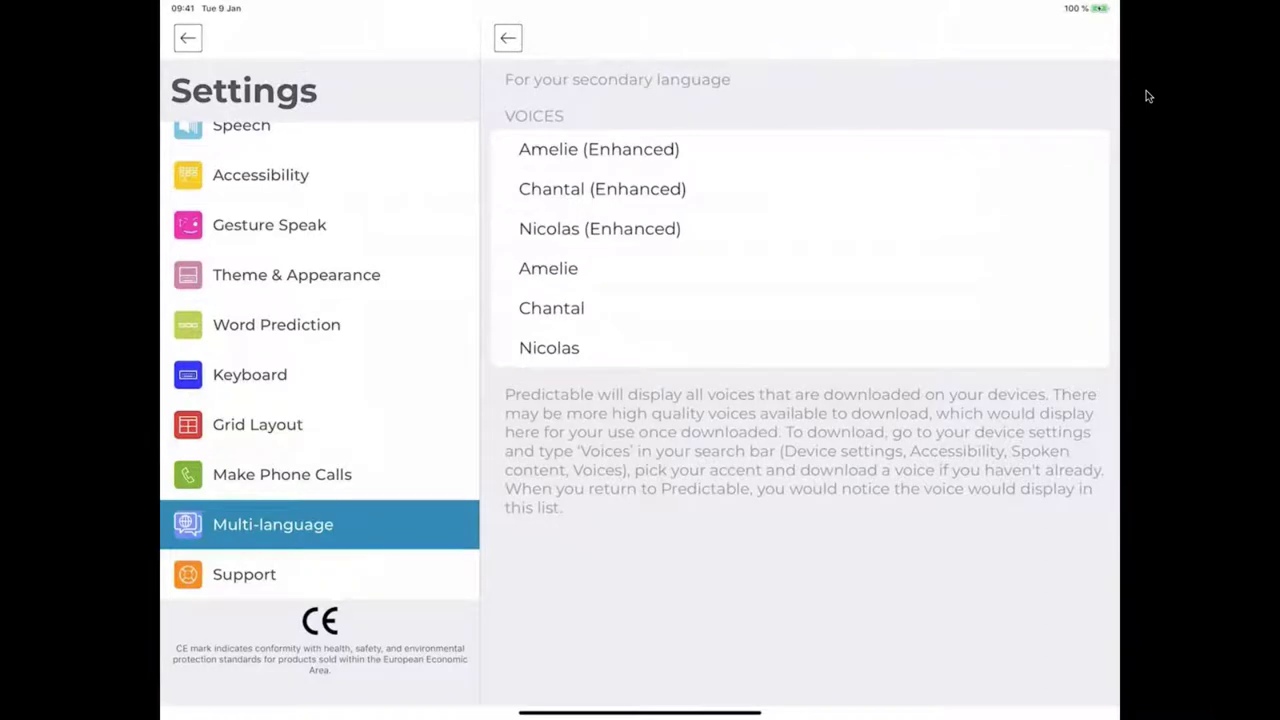
pyautogui.click(507, 38)
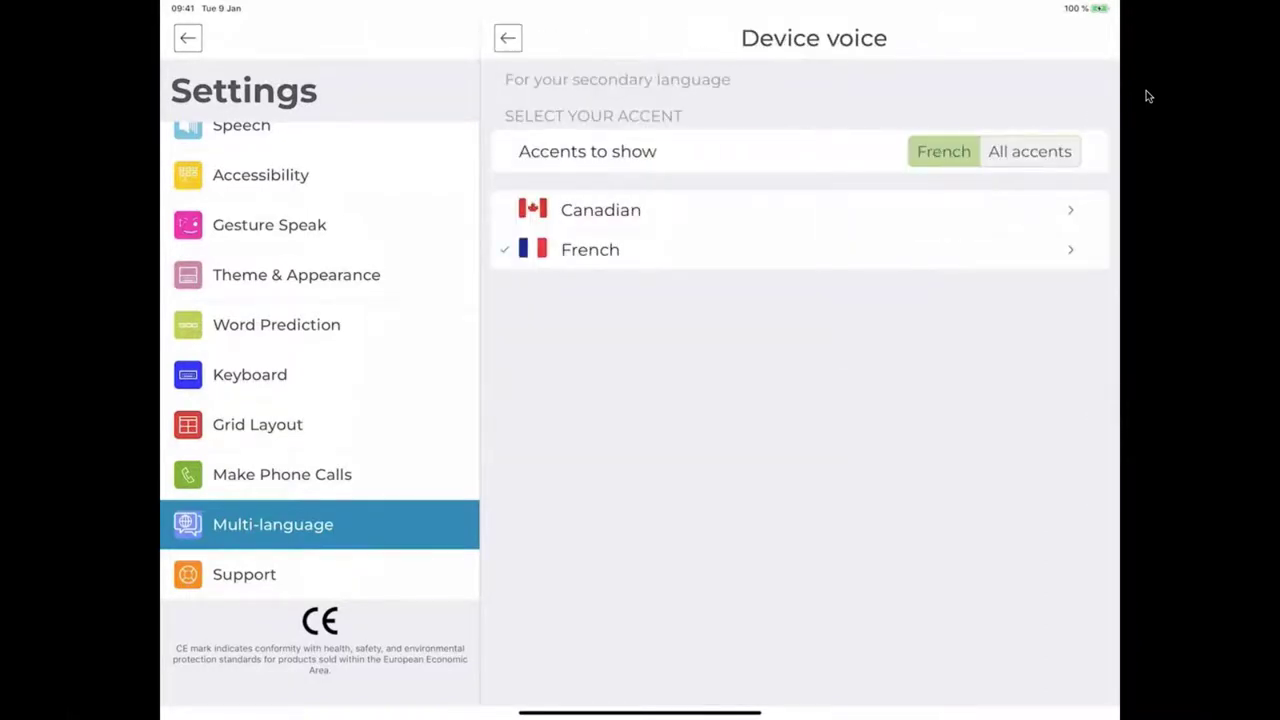
pyautogui.click(590, 250)
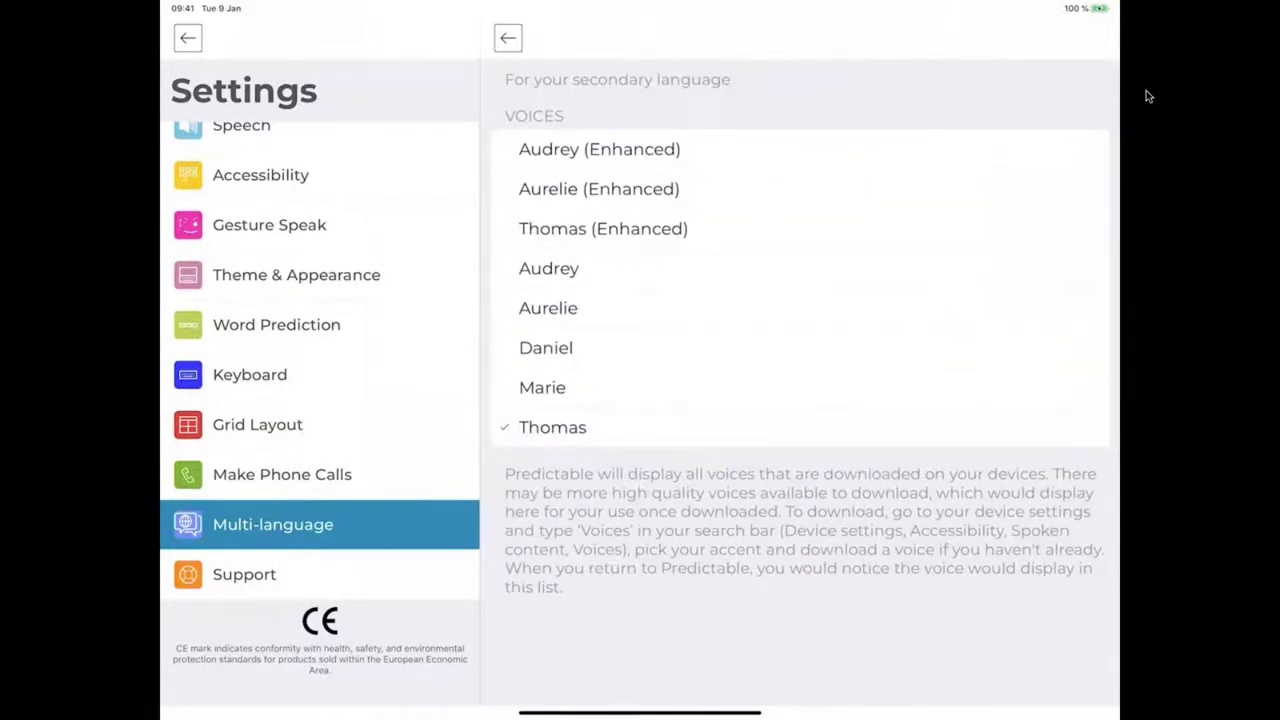
pyautogui.click(548, 268)
pyautogui.click(507, 38)
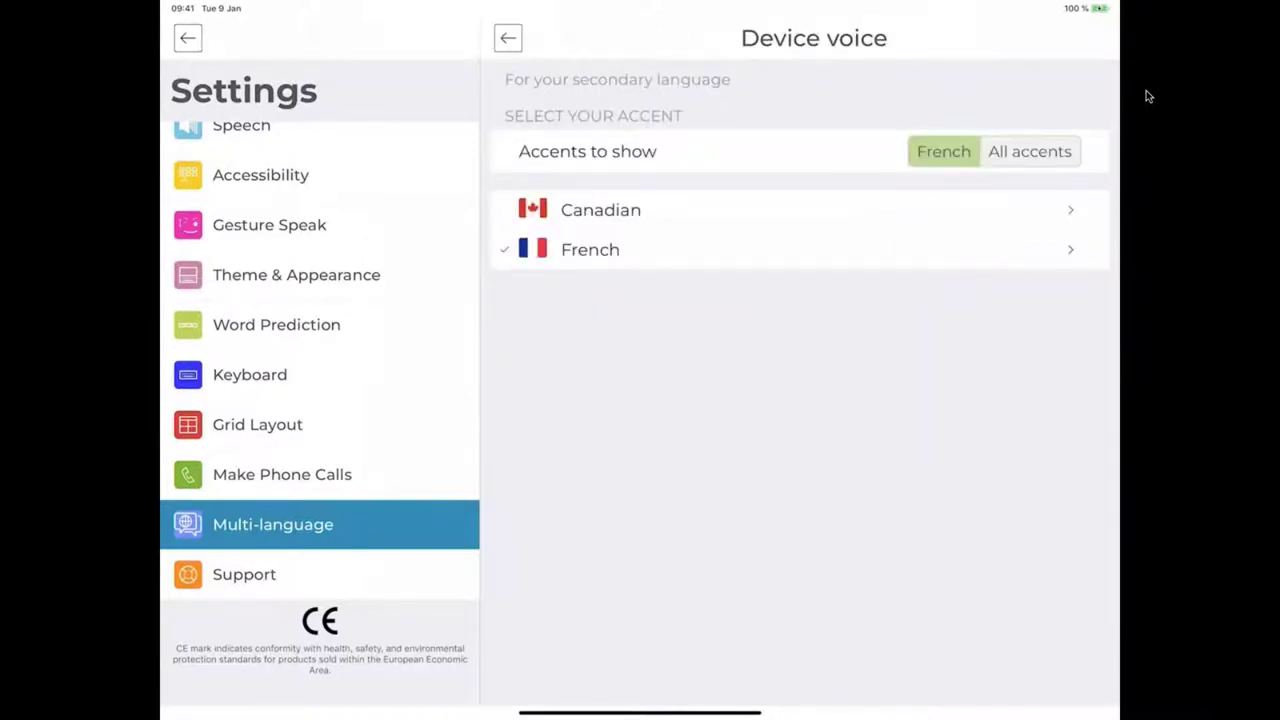
pyautogui.click(1030, 151)
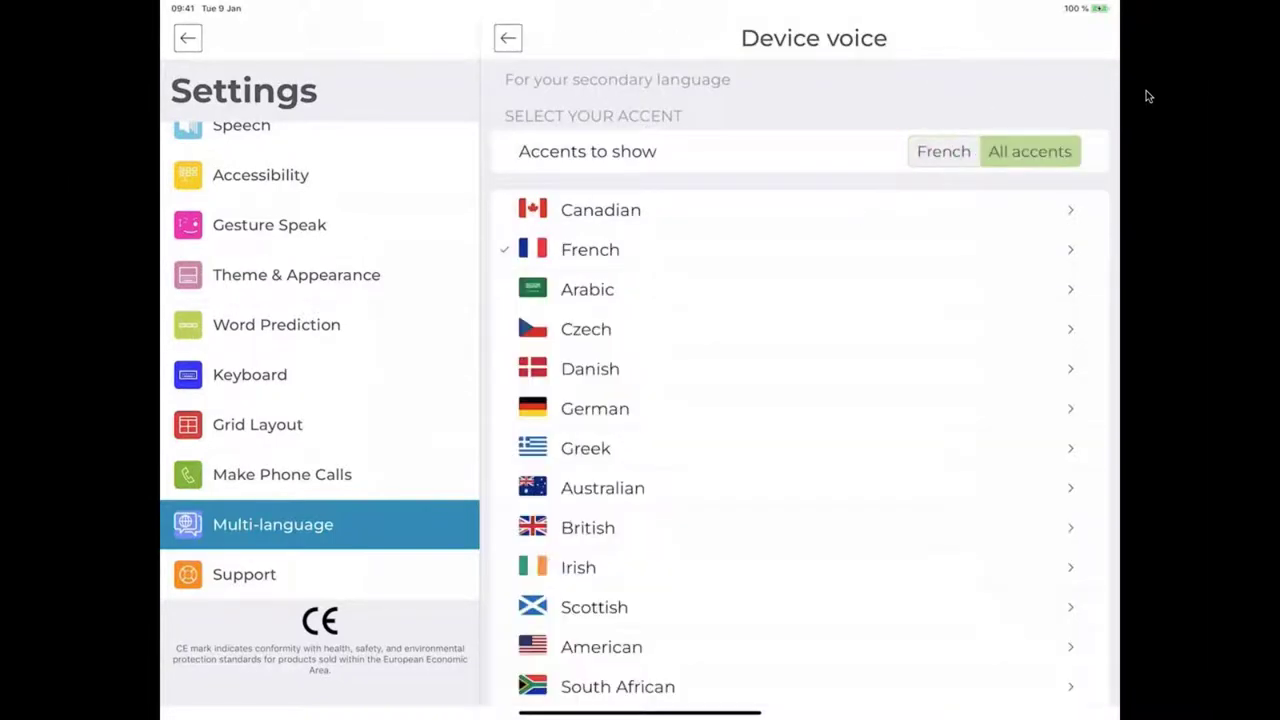
pyautogui.click(943, 151)
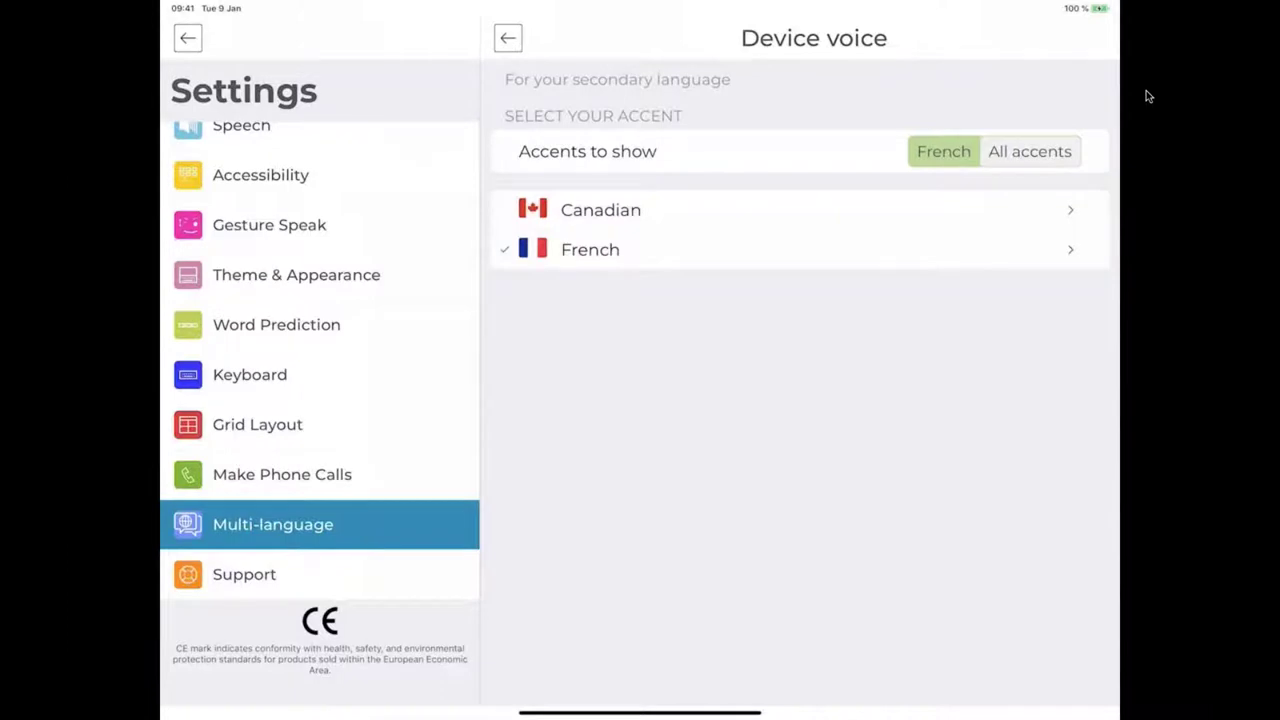
pyautogui.press('Escape')
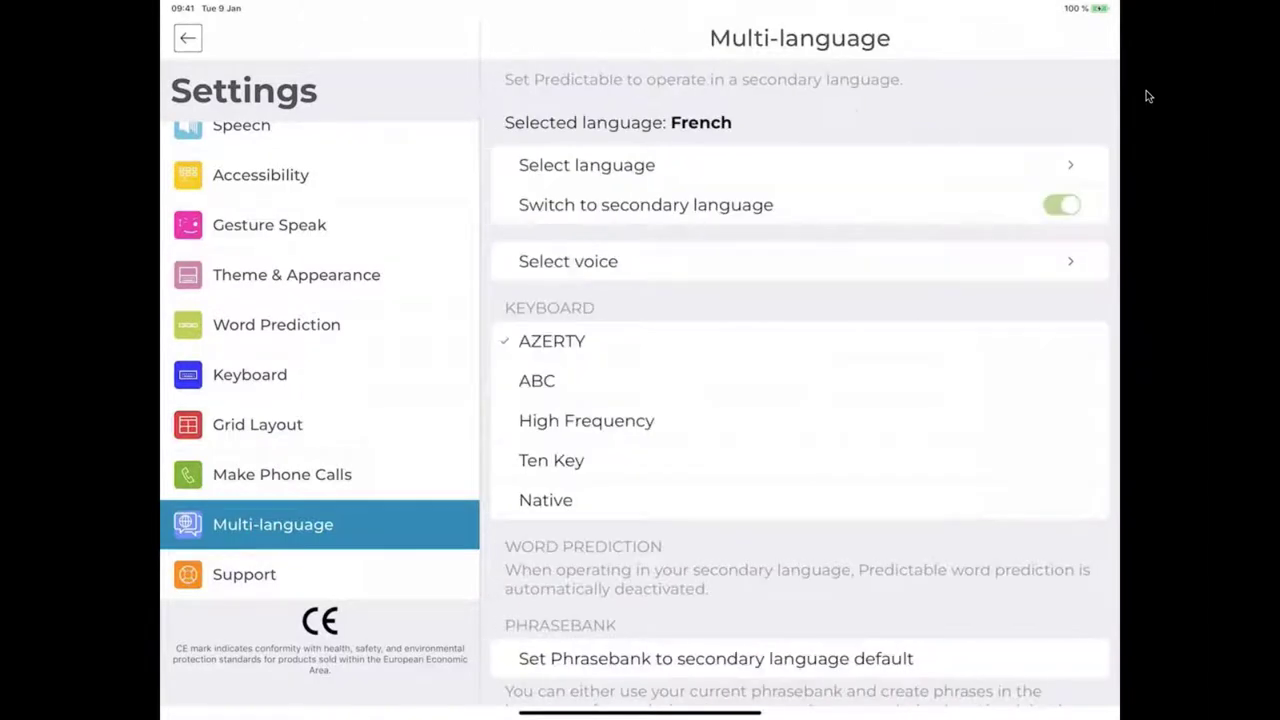
# Step: Scroll through the Multi-language page to review the French and AZERTY settings
pyautogui.scroll(-3, 1148, 96)
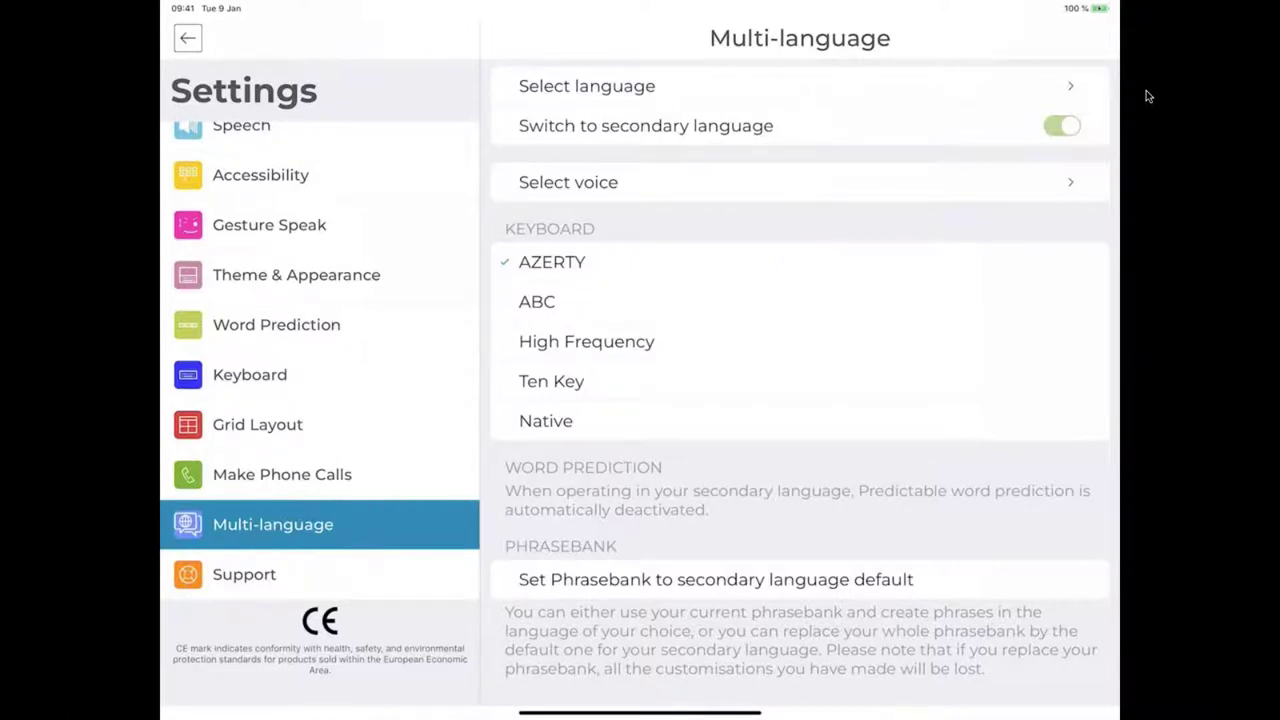
pyautogui.scroll(2, 800, 400)
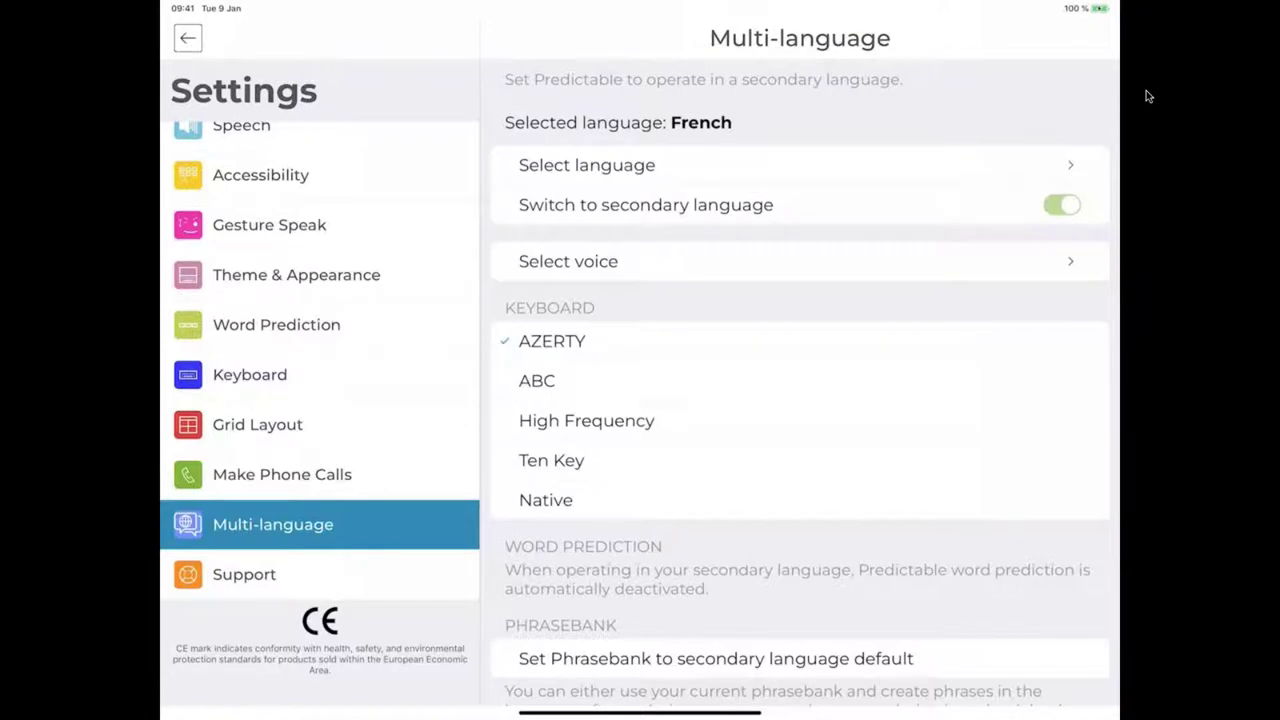
pyautogui.scroll(-2, 800, 400)
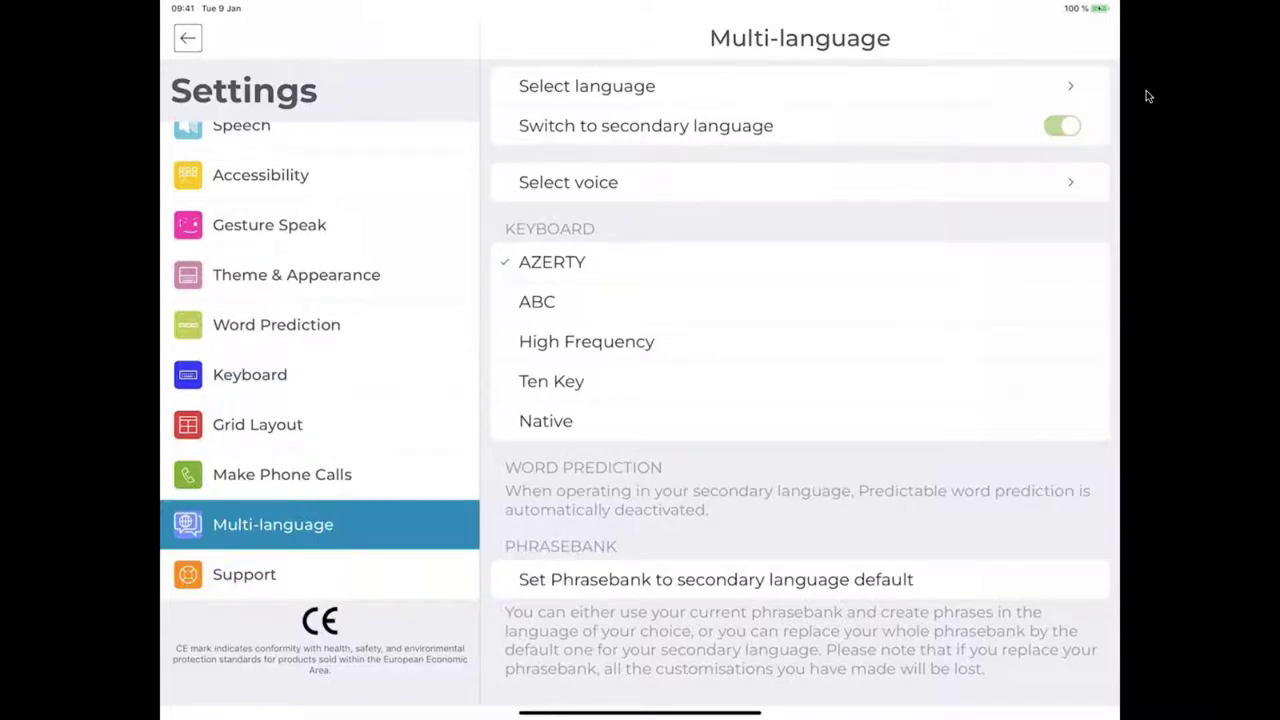
# Step: Scroll up and down through the phrase board's list
pyautogui.scroll(-3, 544, 555)
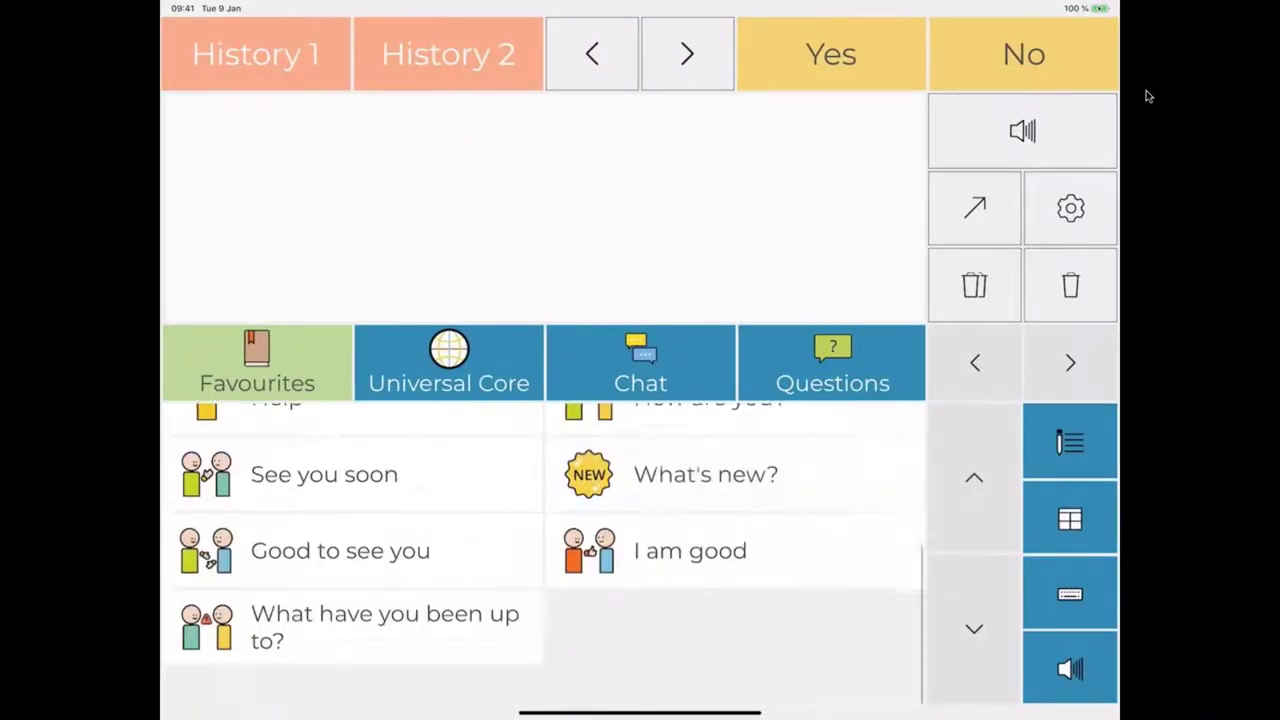
pyautogui.scroll(3, 544, 555)
pyautogui.scroll(-2, 544, 555)
pyautogui.scroll(3, 544, 555)
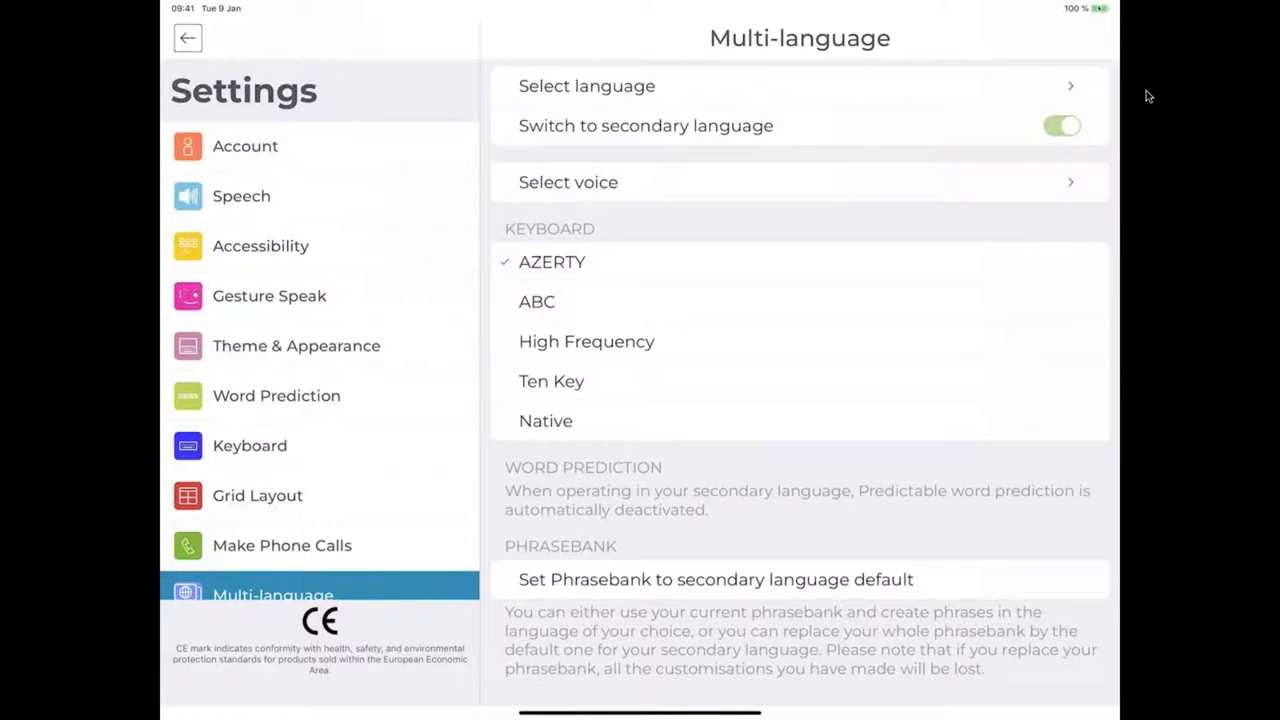
# Step: Restore the French default phrasebank so the board shows phrases like Oui and Merci
pyautogui.click(716, 579)
pyautogui.click(709, 423)
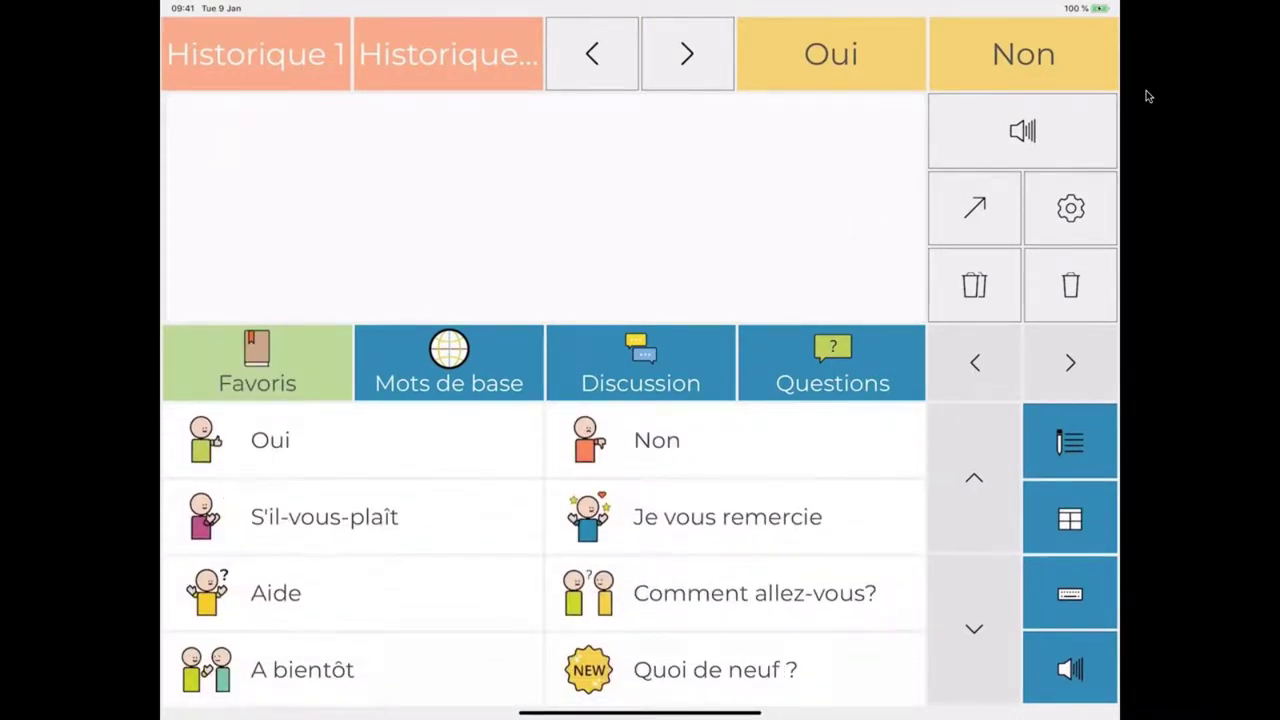
pyautogui.click(1071, 208)
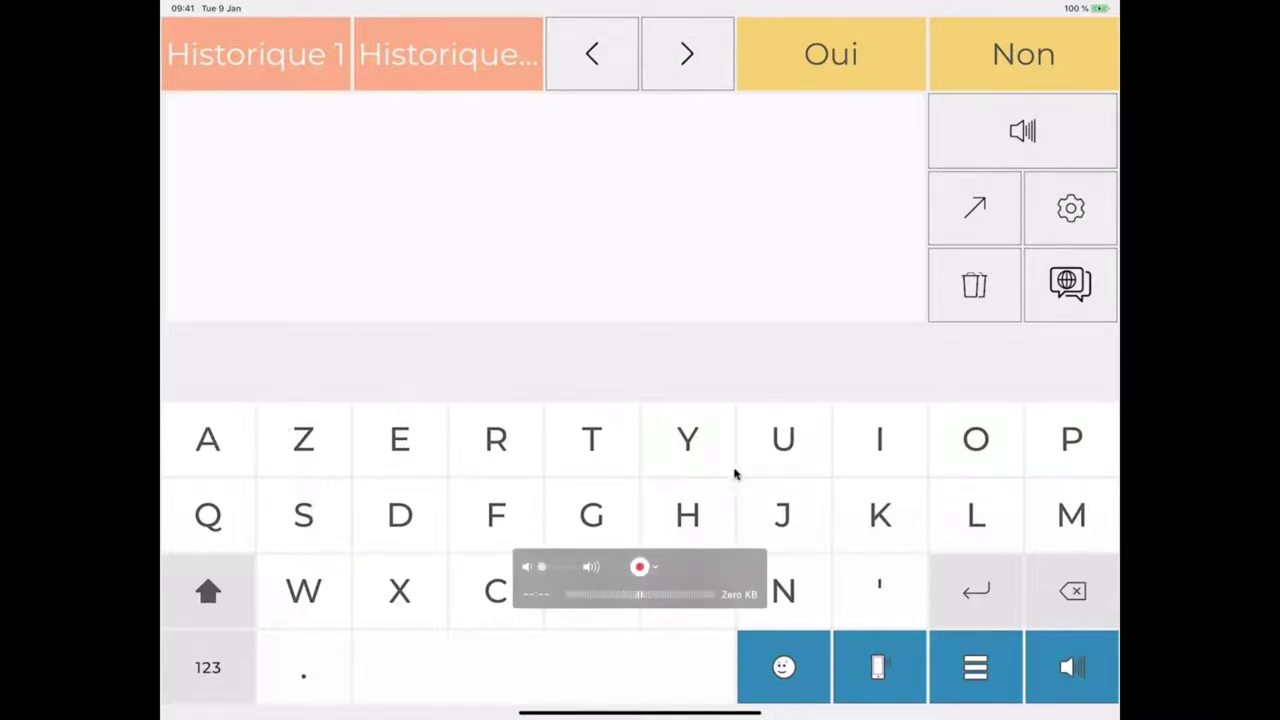
pyautogui.click(1070, 284)
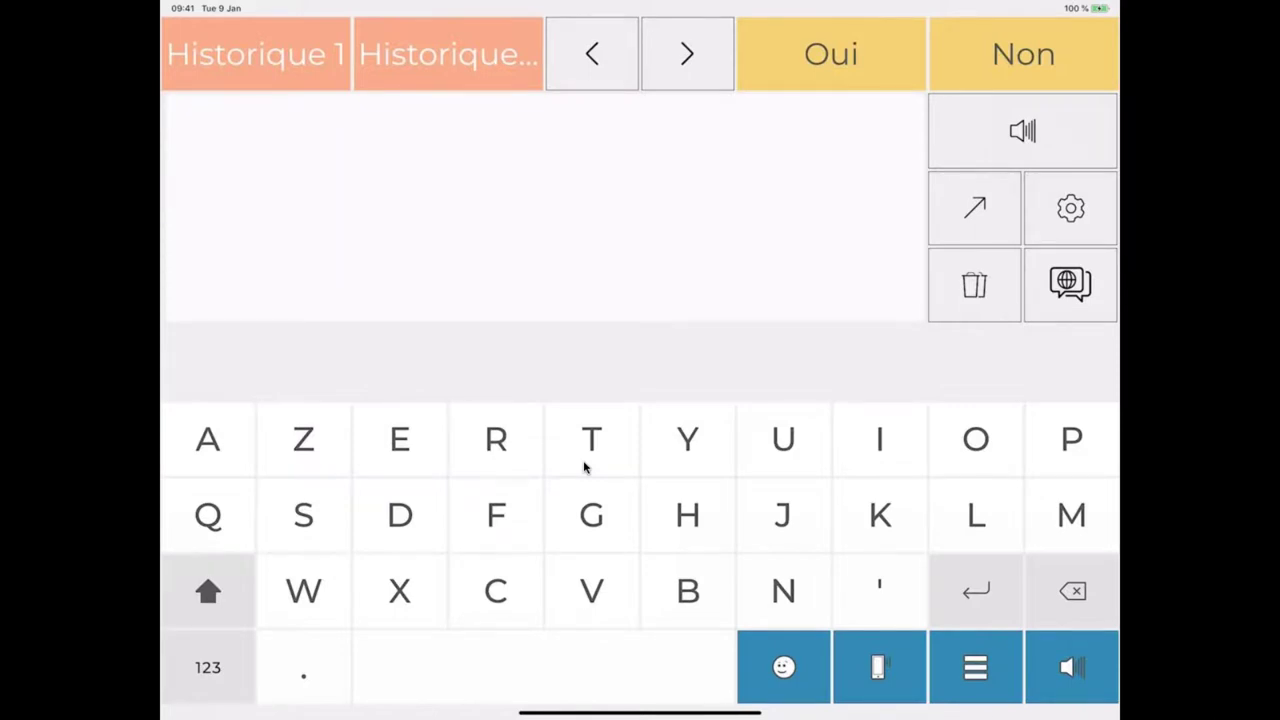
# Step: Change the secondary language from French to Chinese in Multi-language settings
pyautogui.click(1070, 208)
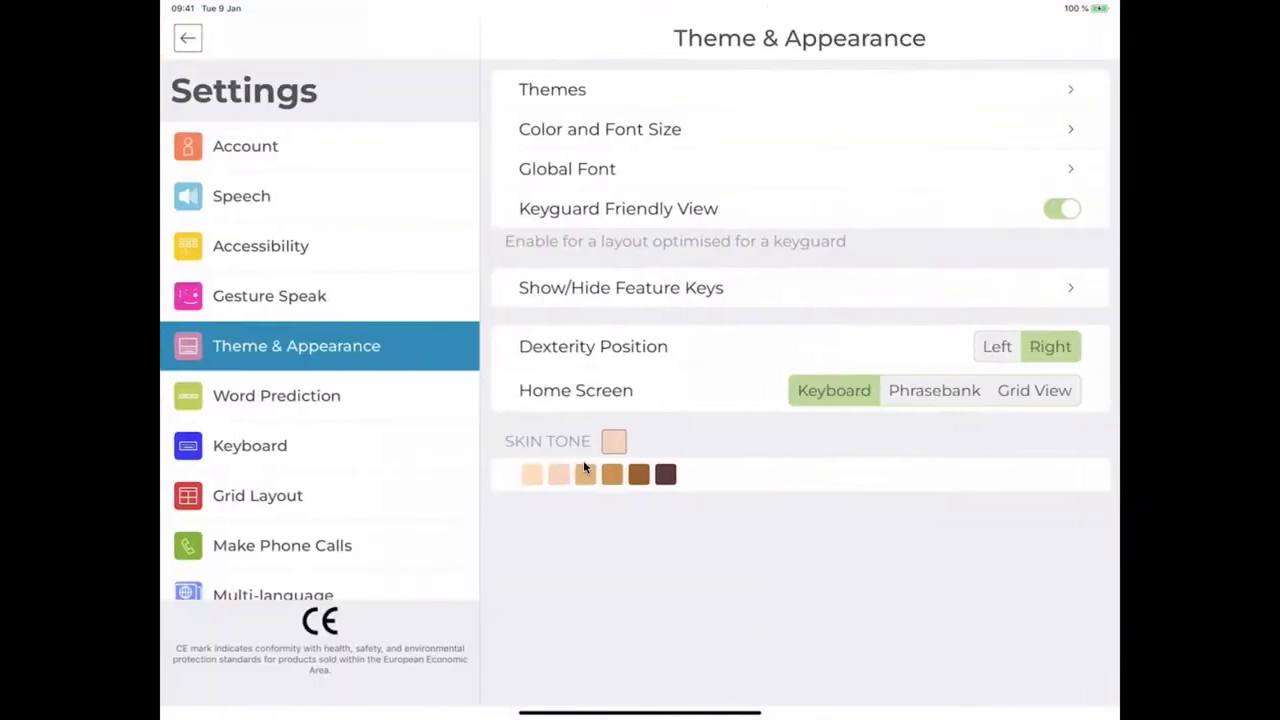
pyautogui.moveTo(282, 545); pyautogui.dragTo(282, 457)
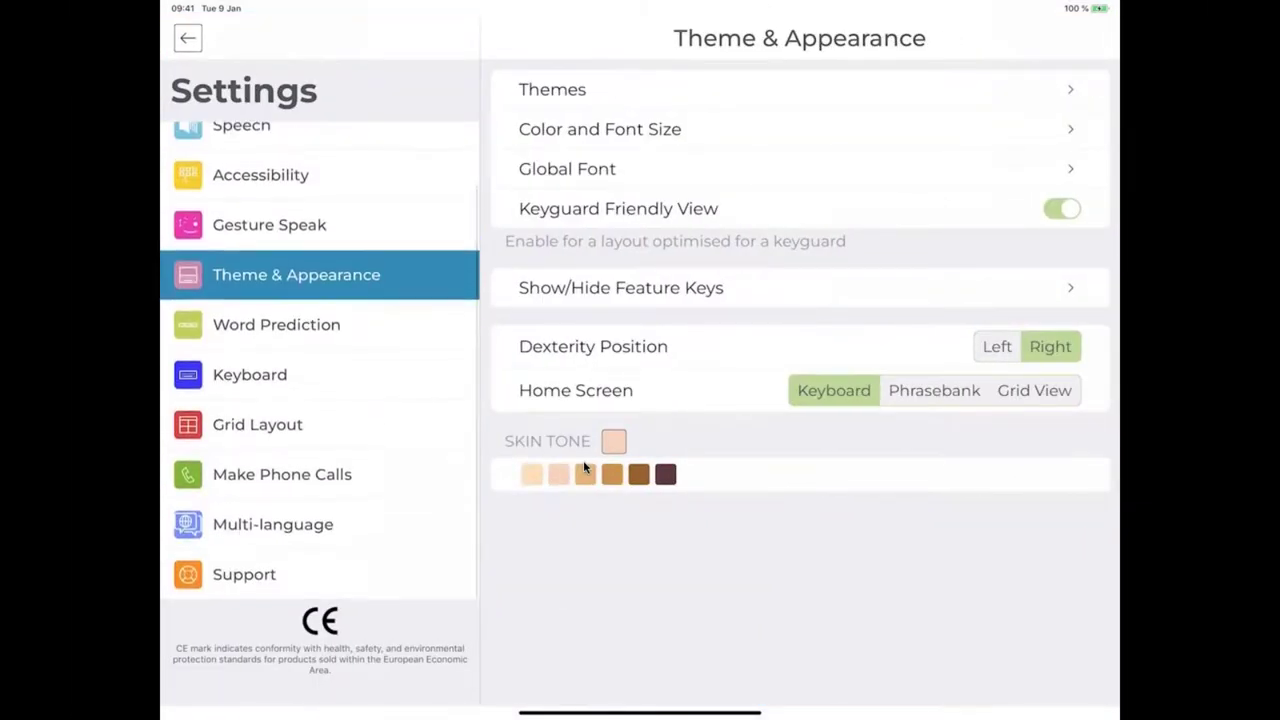
pyautogui.click(273, 524)
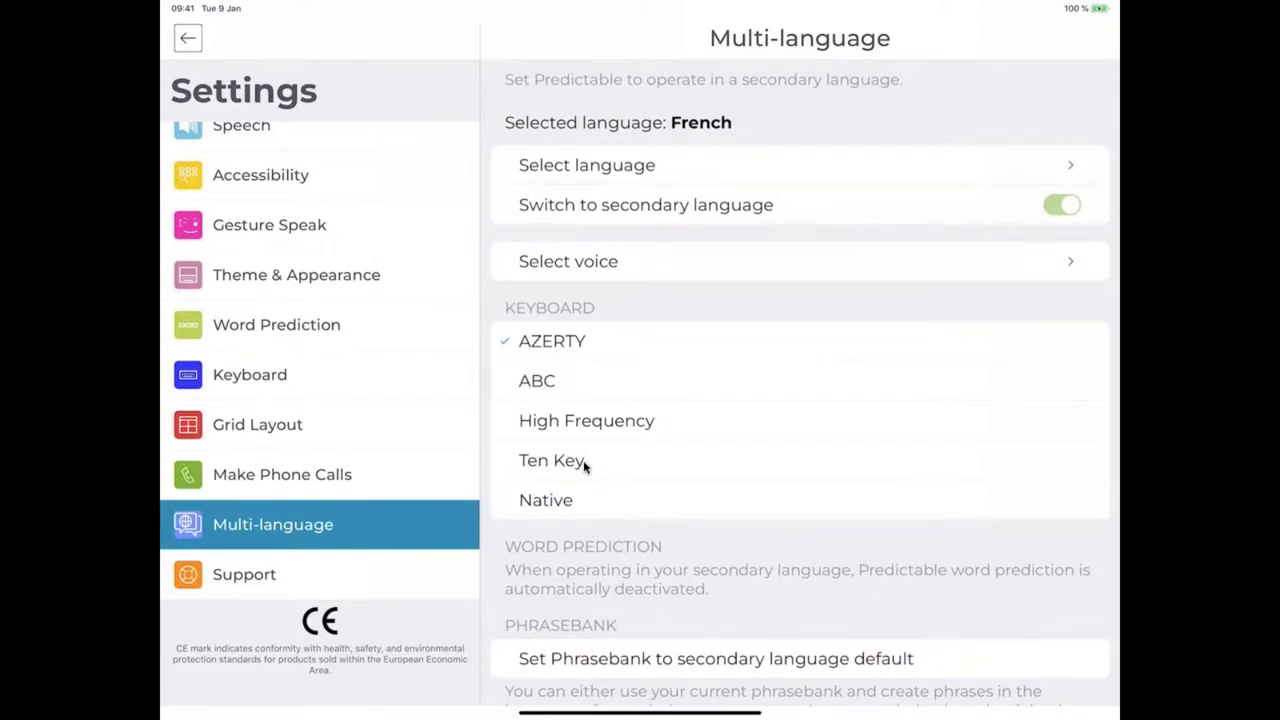
pyautogui.click(587, 165)
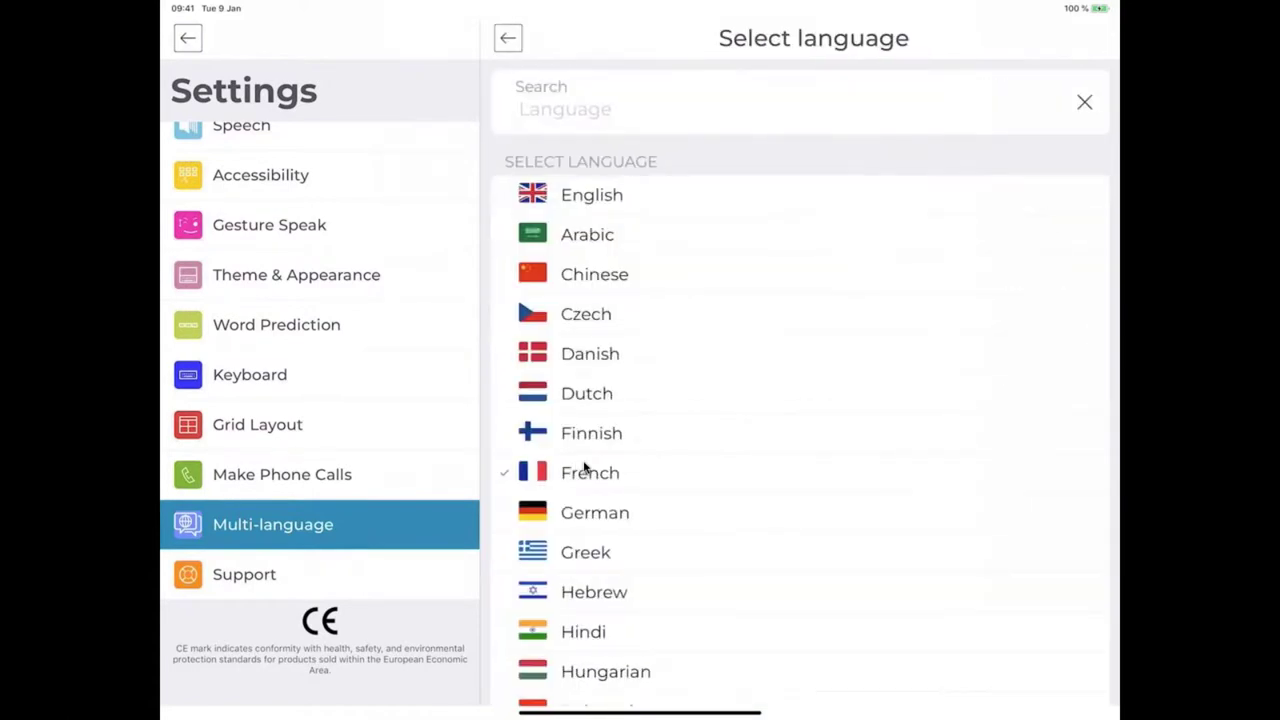
pyautogui.click(594, 274)
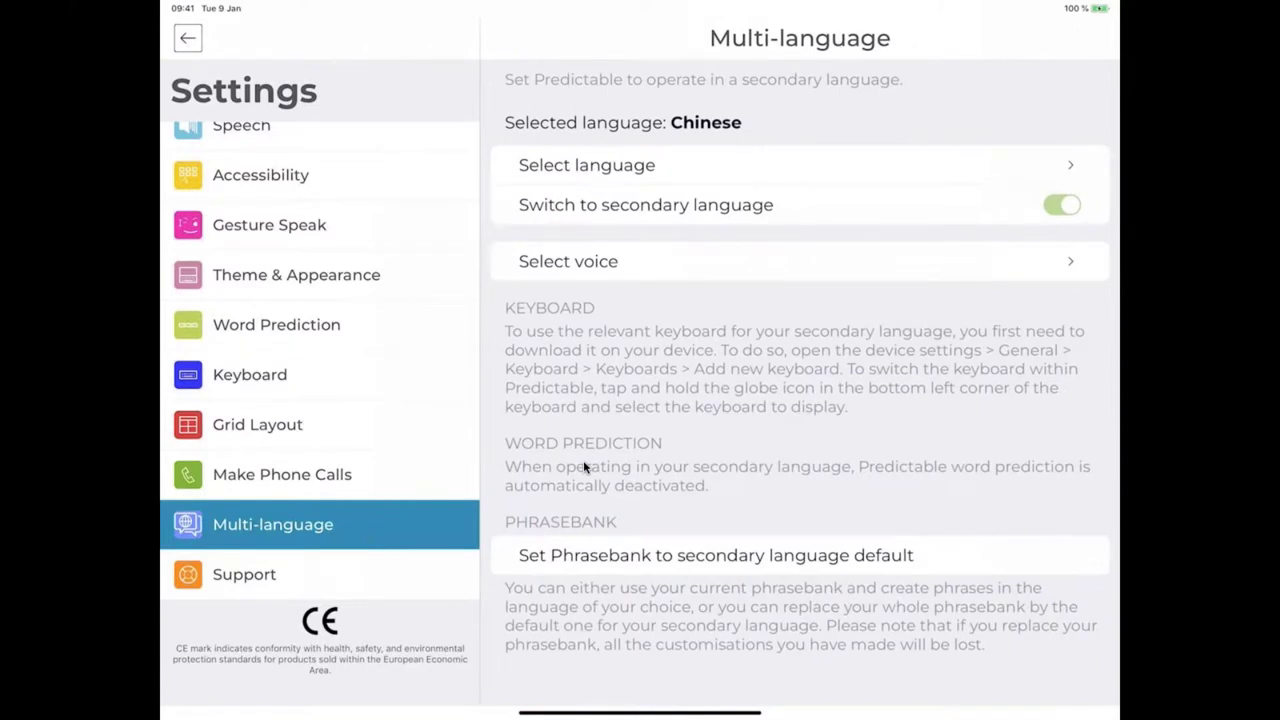
# Step: Pick Ting-Ting (Enhanced) from the Chinese-accent voices as the secondary voice
pyautogui.click(568, 261)
pyautogui.click(609, 250)
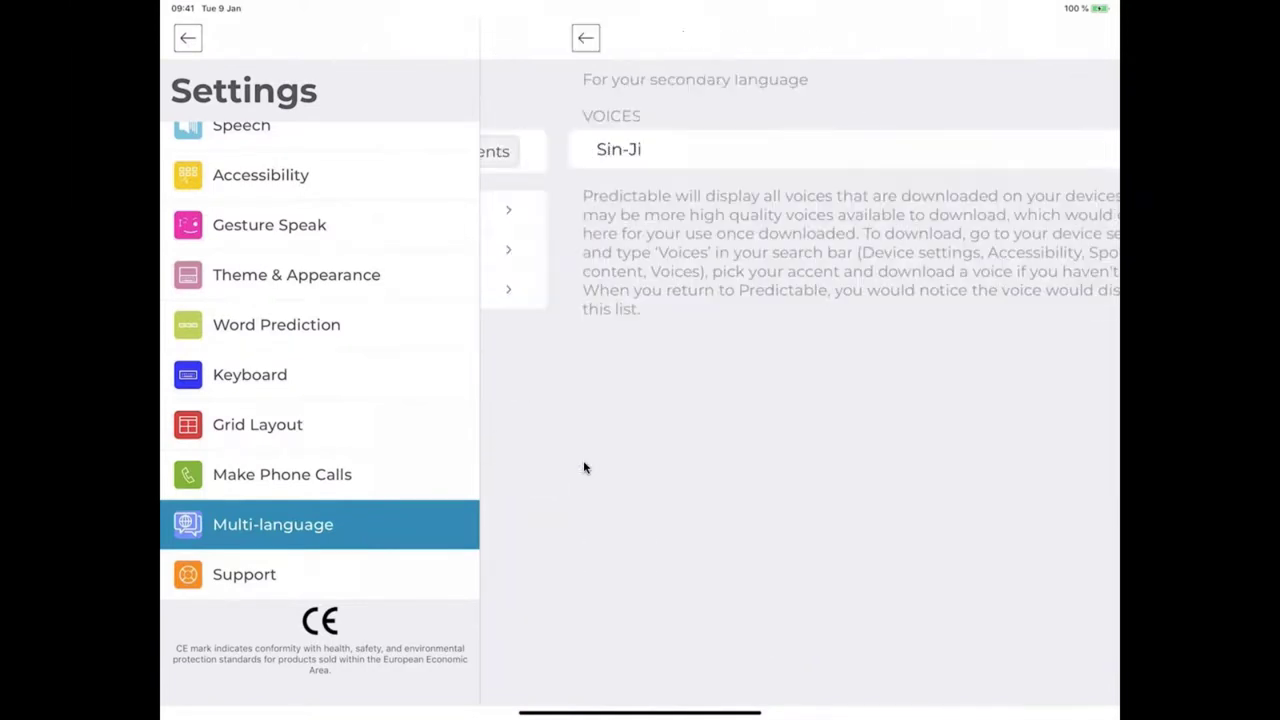
pyautogui.click(507, 38)
pyautogui.click(605, 289)
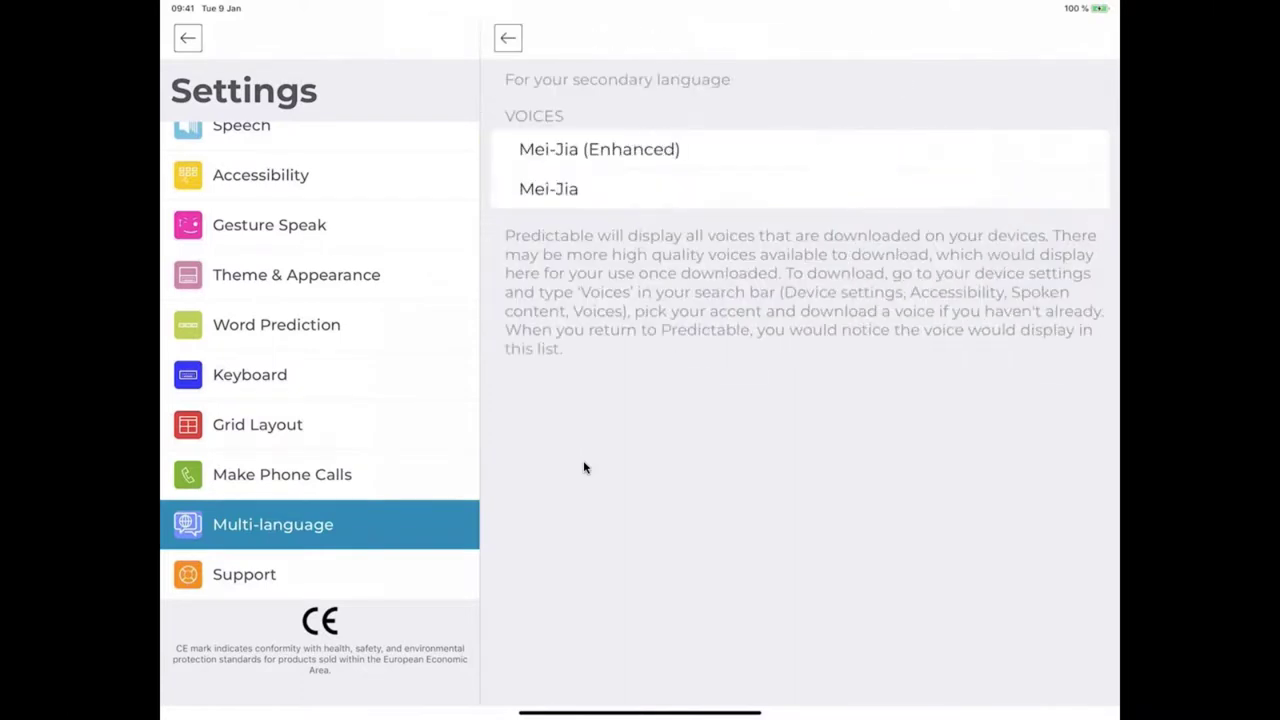
pyautogui.click(507, 38)
pyautogui.click(594, 210)
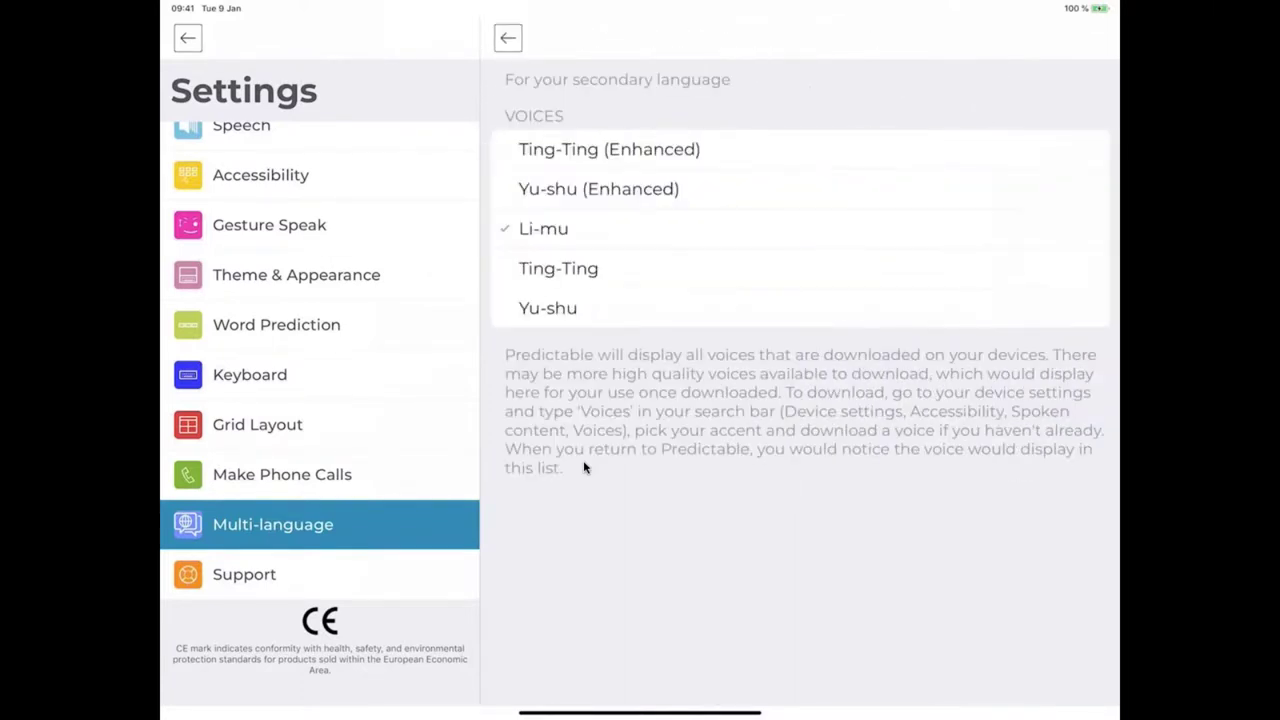
pyautogui.click(609, 149)
pyautogui.click(507, 38)
pyautogui.click(507, 38)
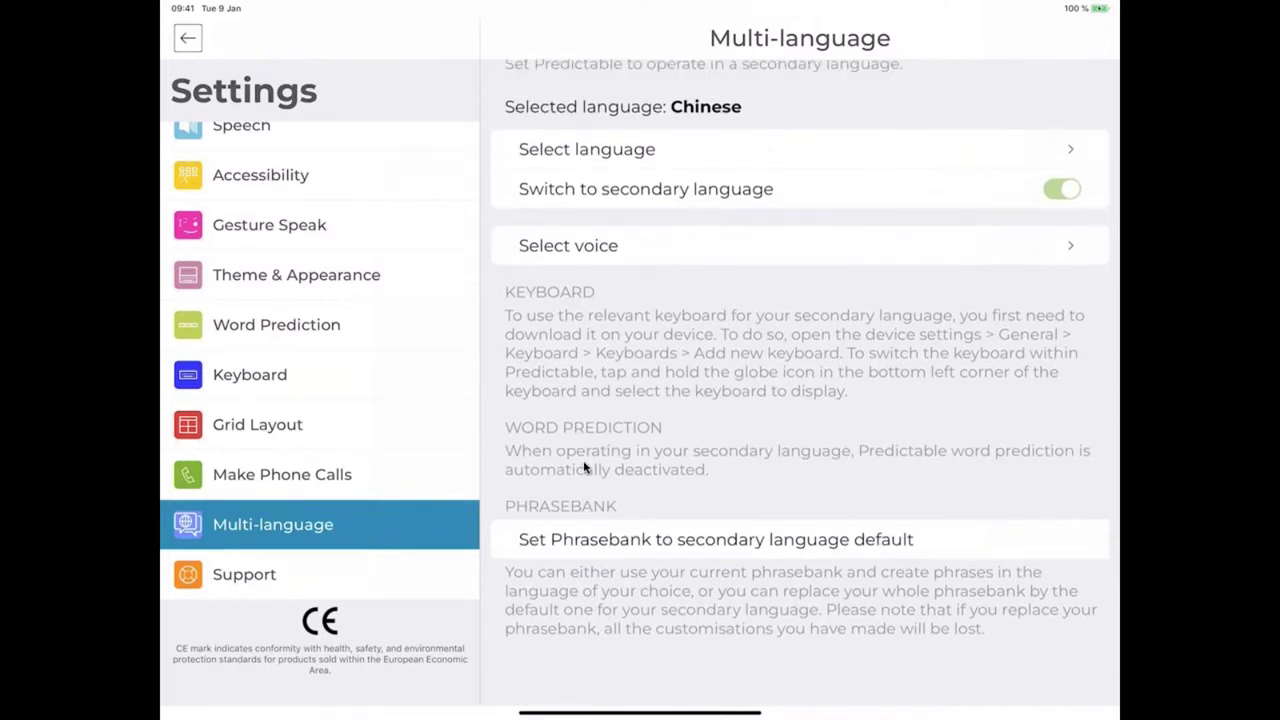
# Step: Open the device's Keyboards settings via a search for 'Keyborad'
pyautogui.press('super+h')
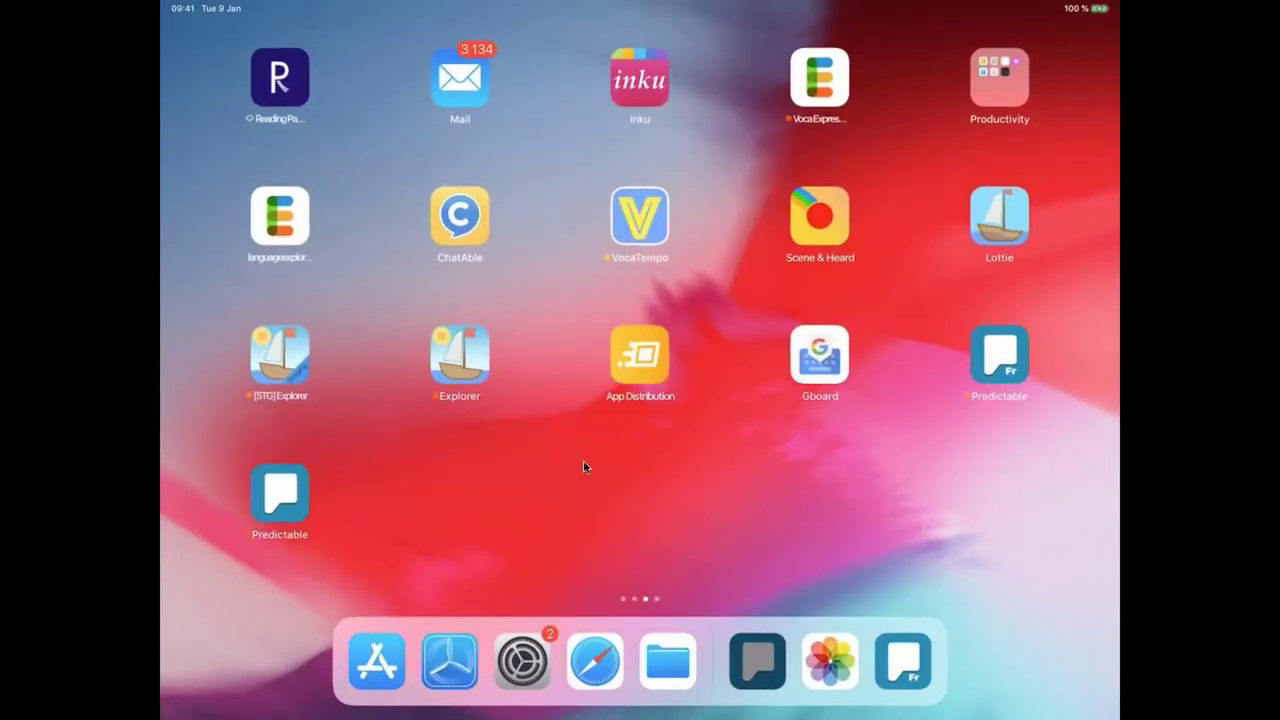
pyautogui.press('super+Tab')
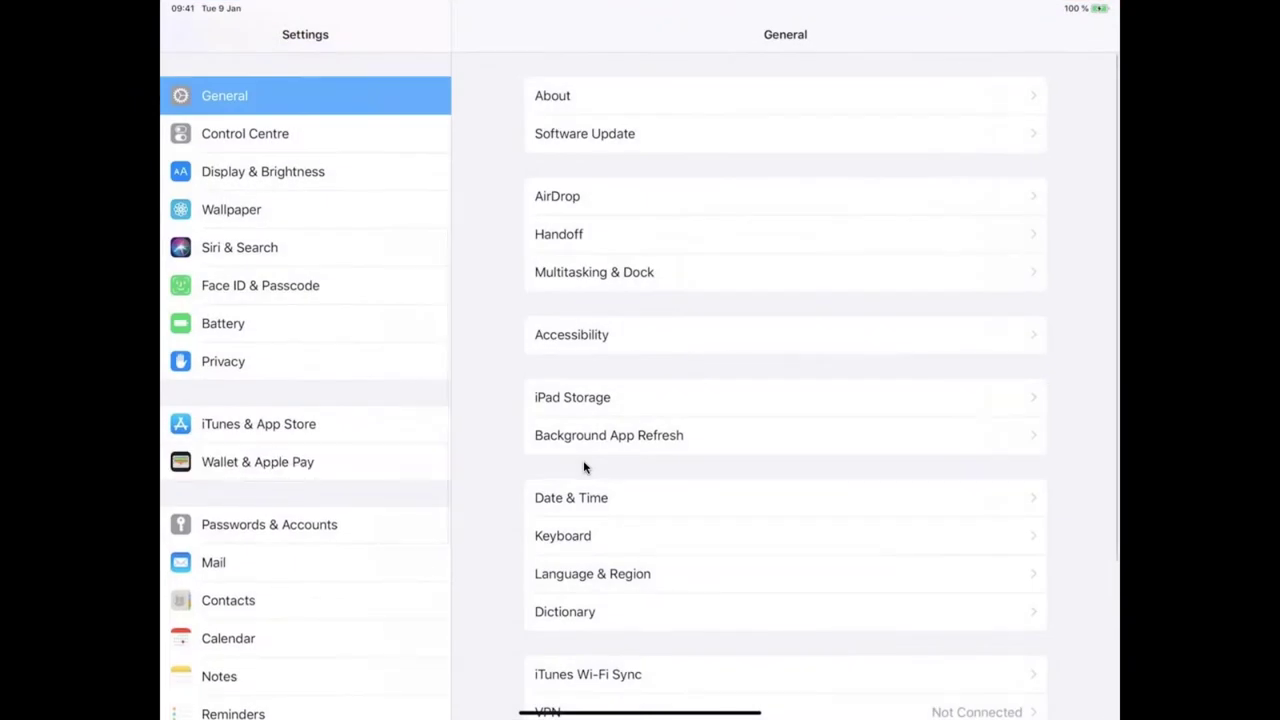
pyautogui.press('super+f')
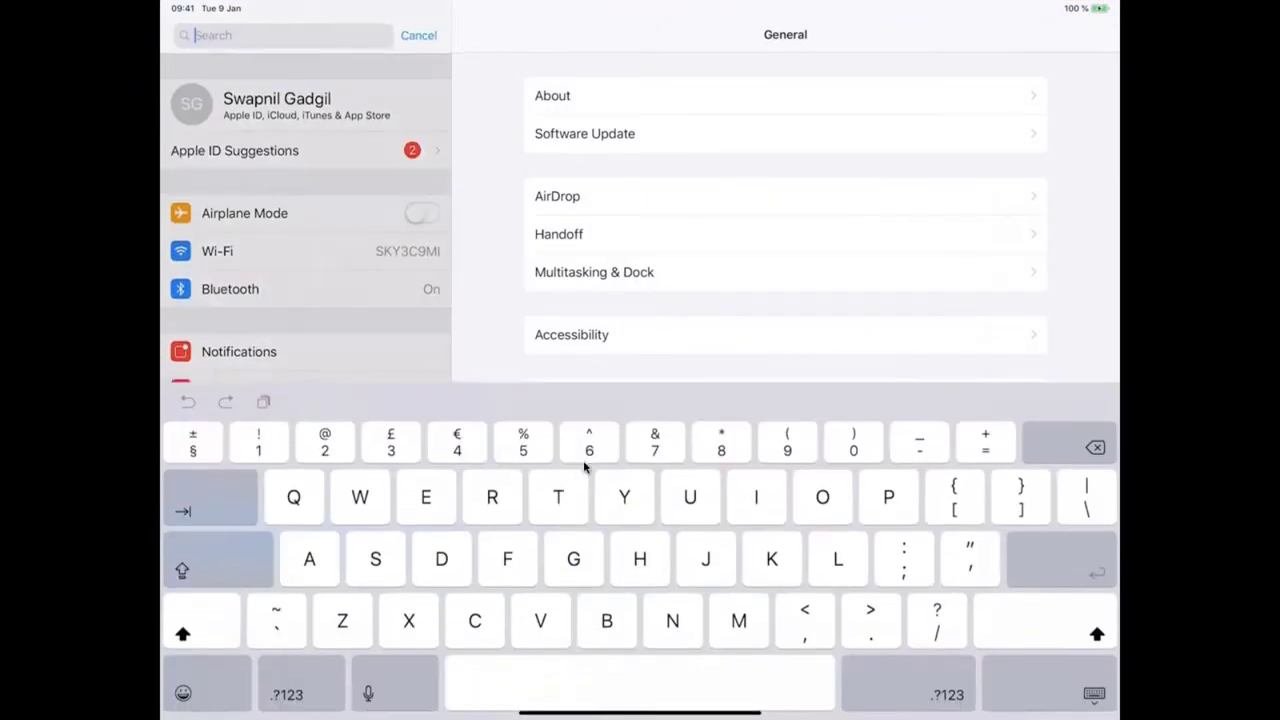
pyautogui.write('Keybo')
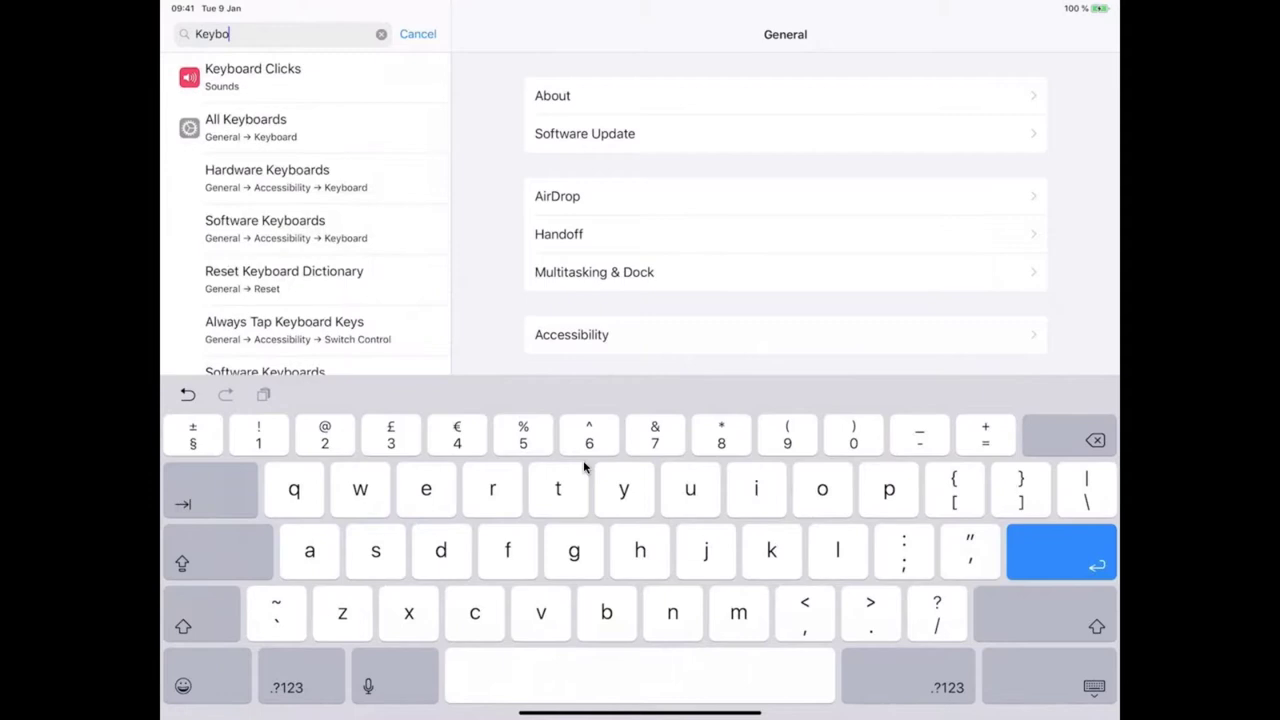
pyautogui.write('rad')
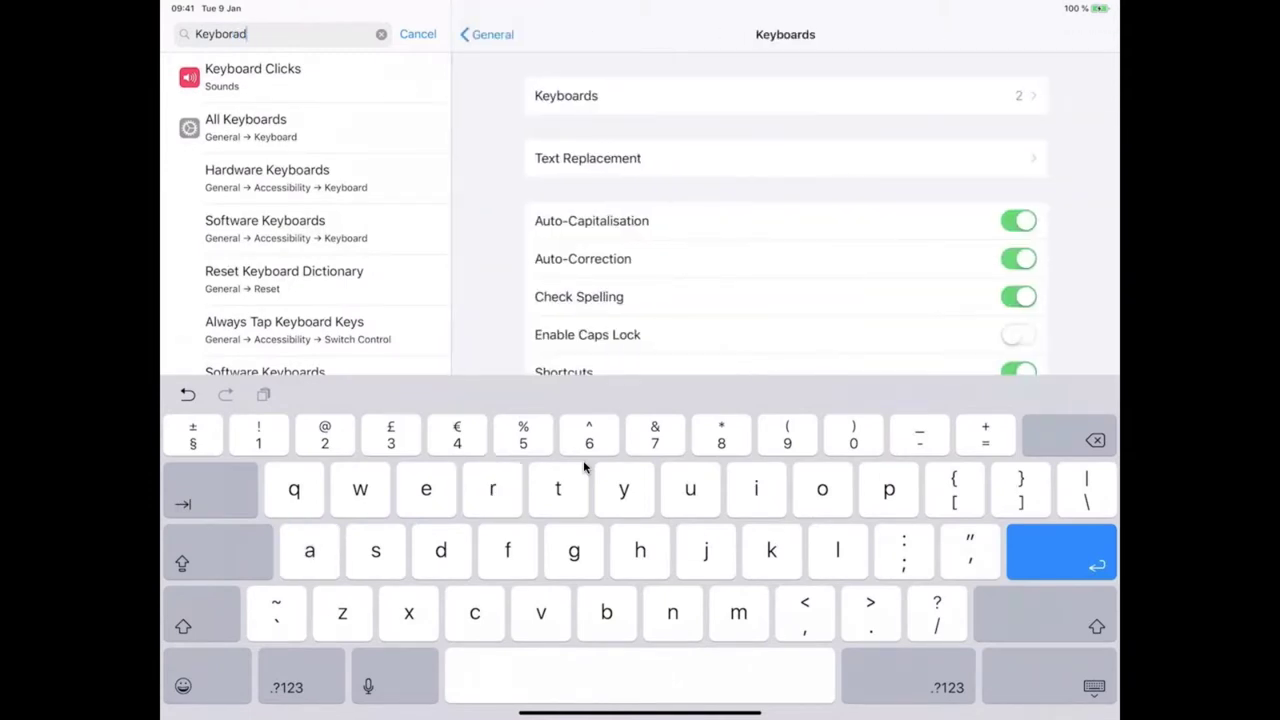
pyautogui.click(566, 95)
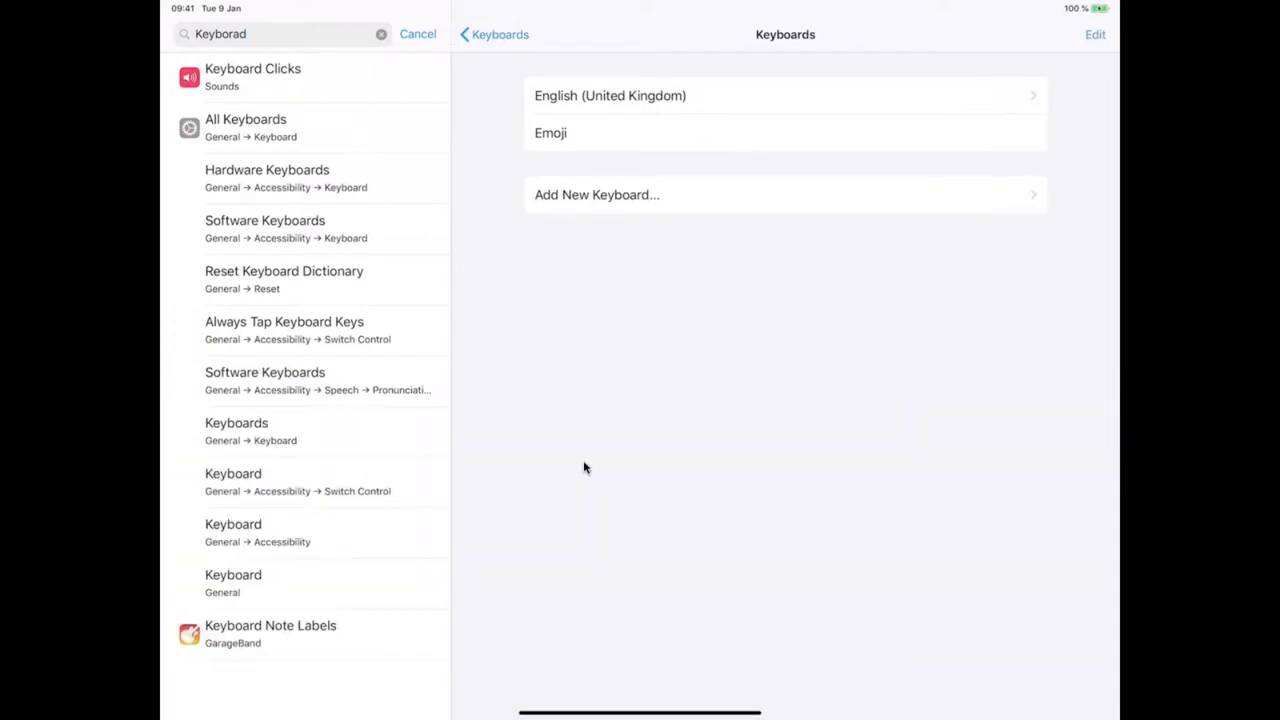
# Step: Add the Chinese (Traditional) – Zhuyin keyboard as a new device keyboard
pyautogui.click(597, 195)
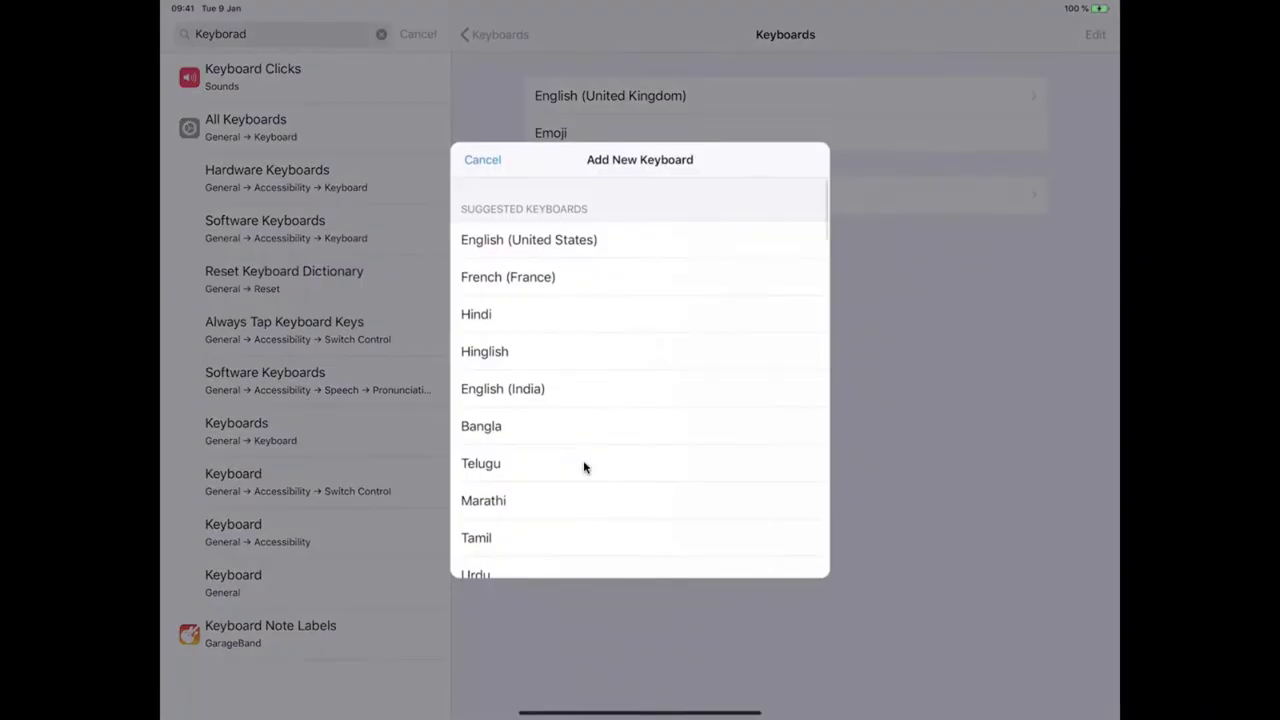
pyautogui.scroll(-5, 585, 467)
pyautogui.scroll(-5, 585, 467)
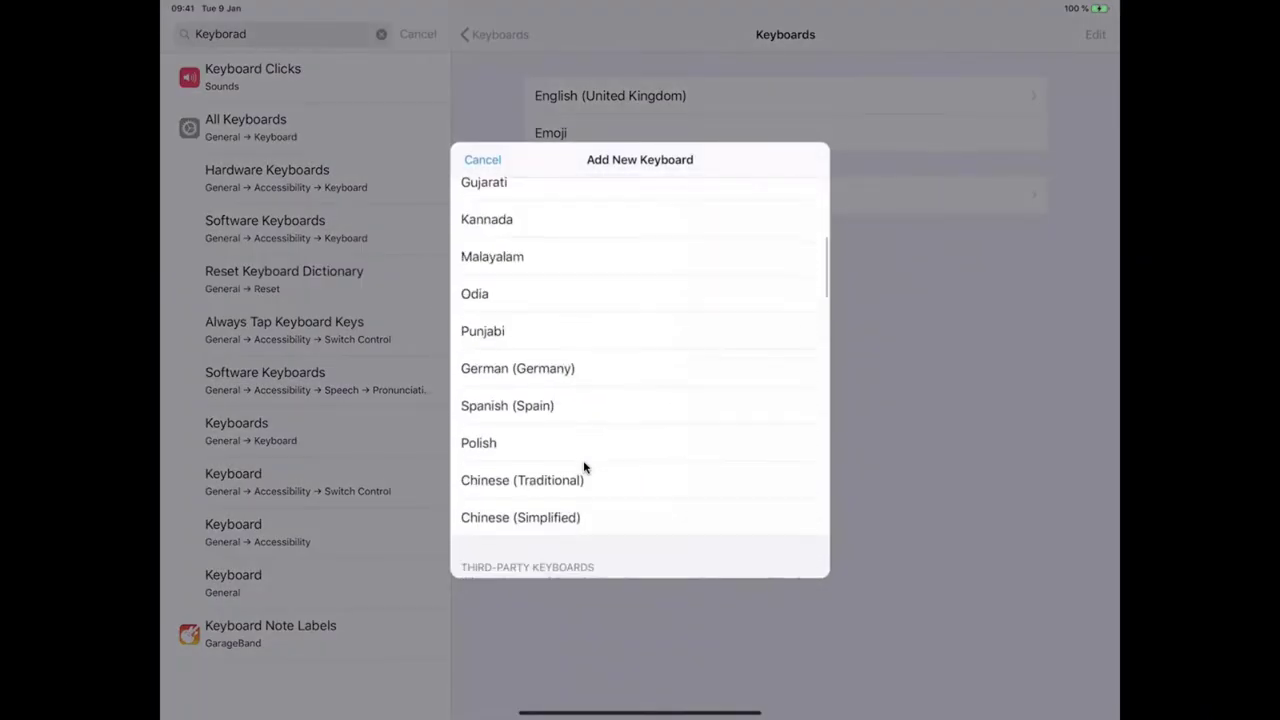
pyautogui.click(522, 420)
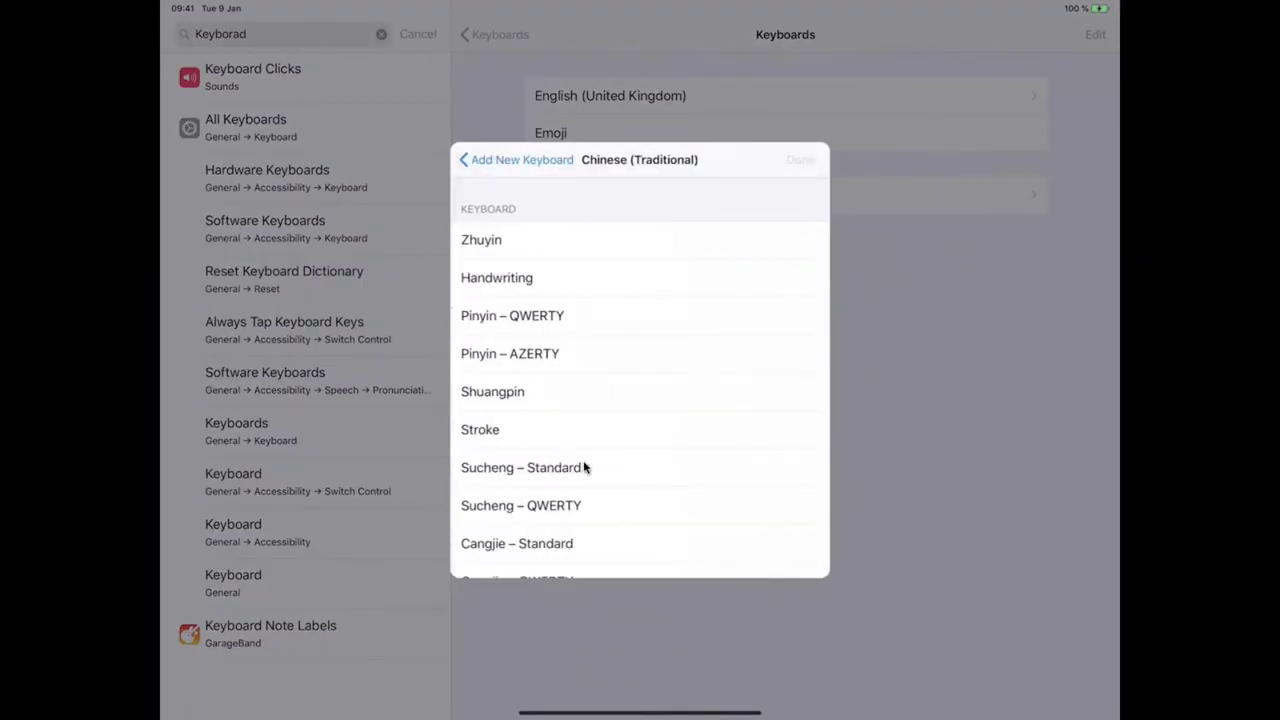
pyautogui.click(481, 240)
pyautogui.click(800, 160)
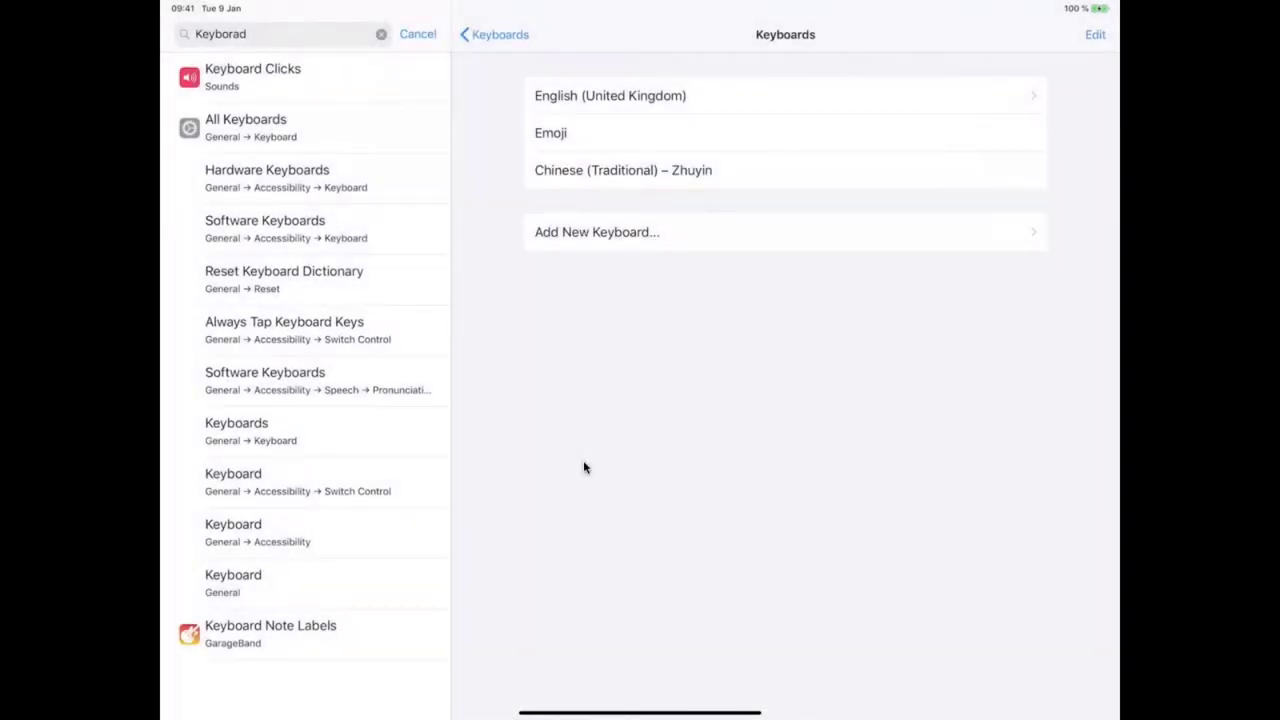
# Step: Relaunch Predictable and switch its keyboard to 繁體注音 (Traditional Chinese Zhuyin)
pyautogui.press('super+h')
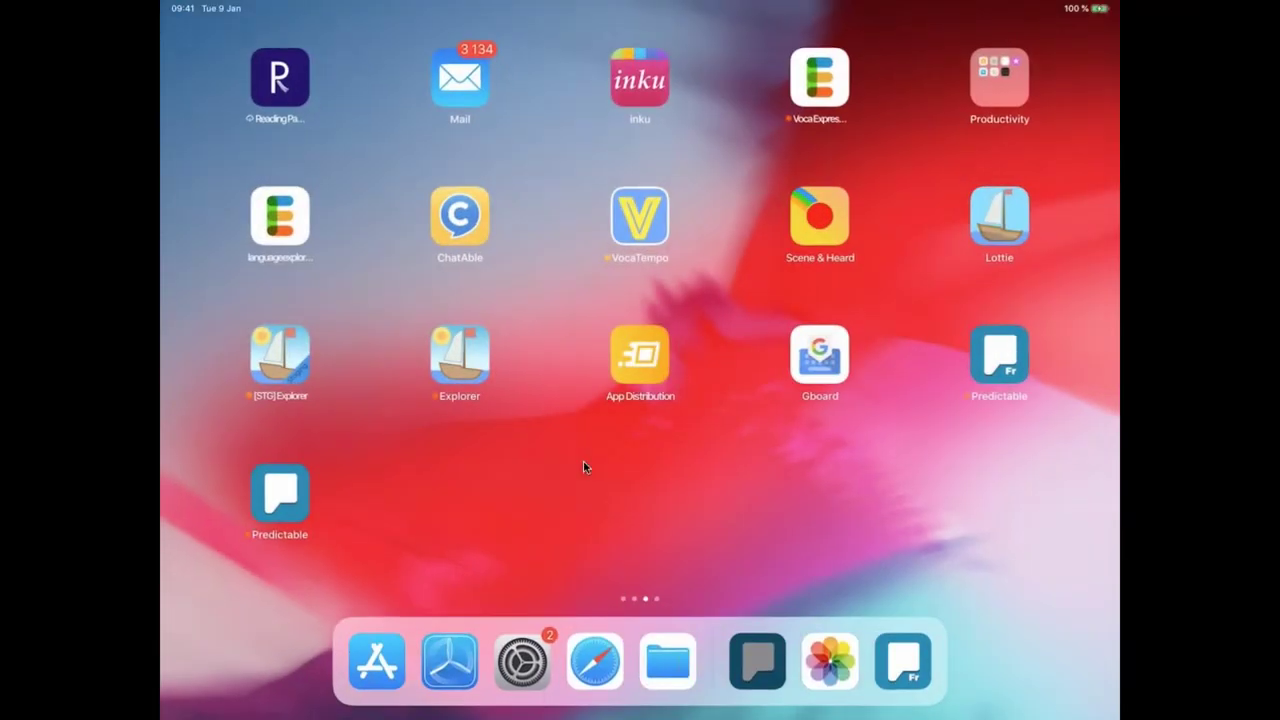
pyautogui.click(279, 493)
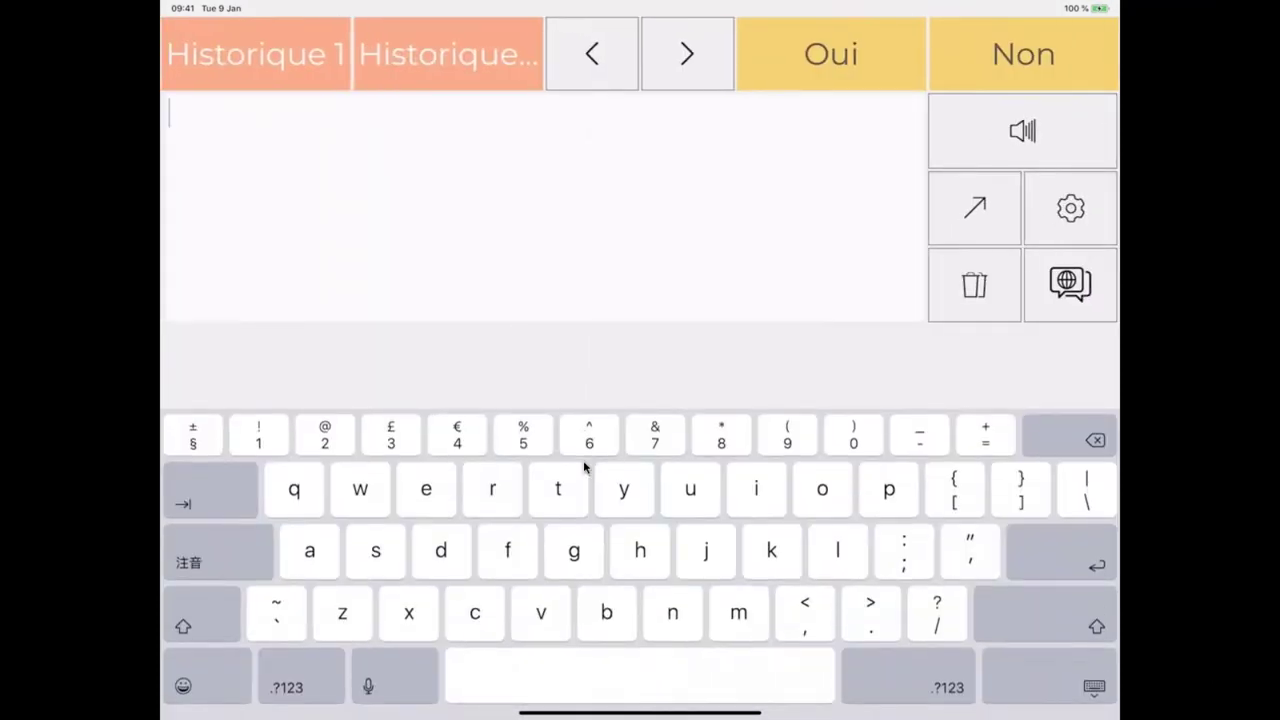
pyautogui.click(183, 686)
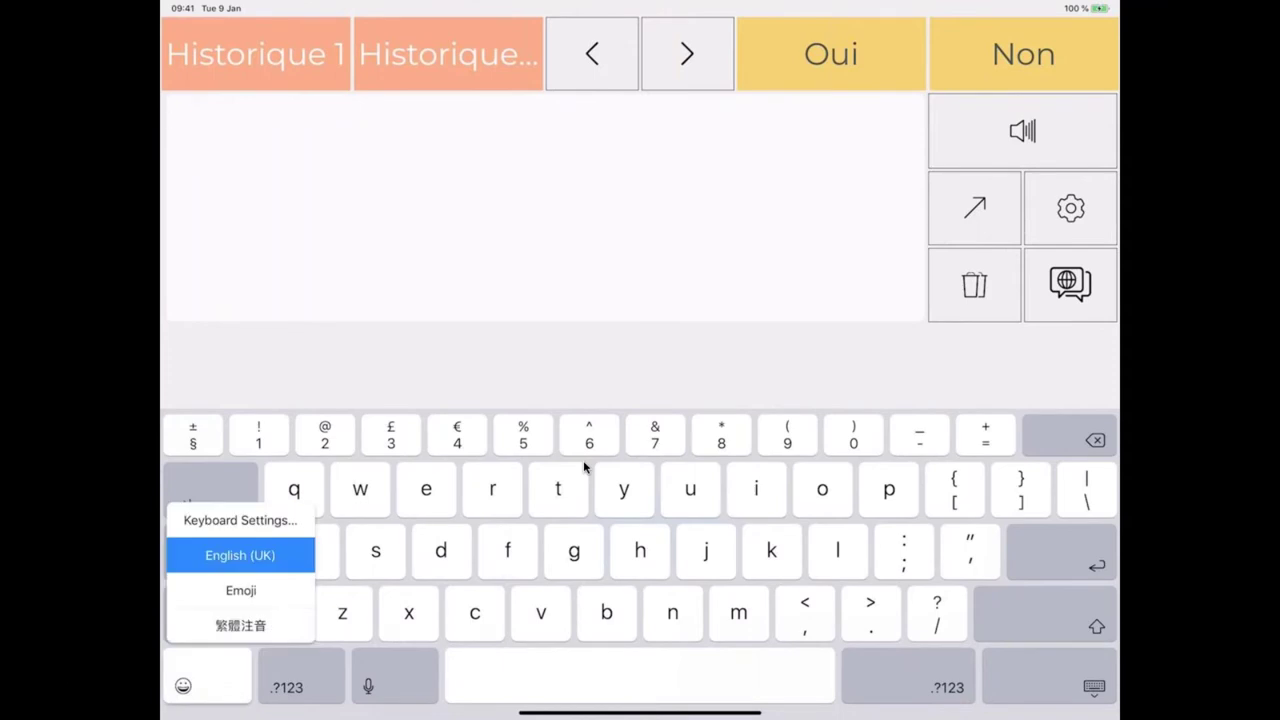
pyautogui.click(241, 625)
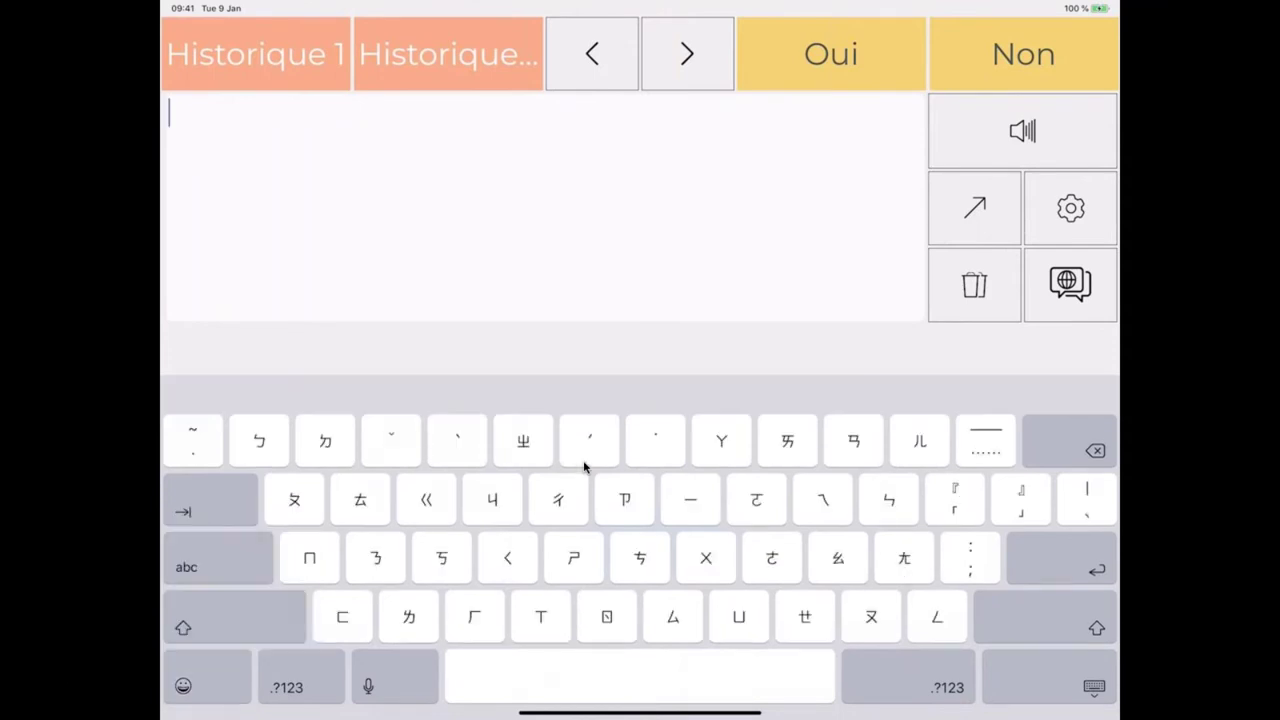